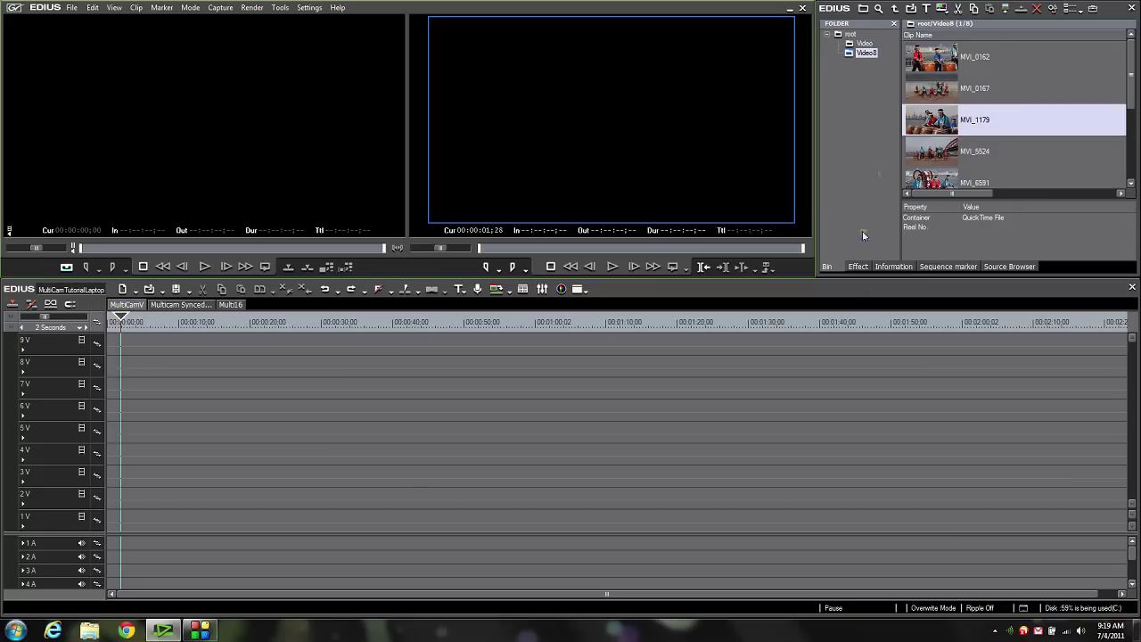
- Place MVI_0162, MVI_0167, MVI_1179, MVI_5524 and MVI_6591 on tracks 1V through 5V
{"action": "left_click", "coordinate": [935, 58]}
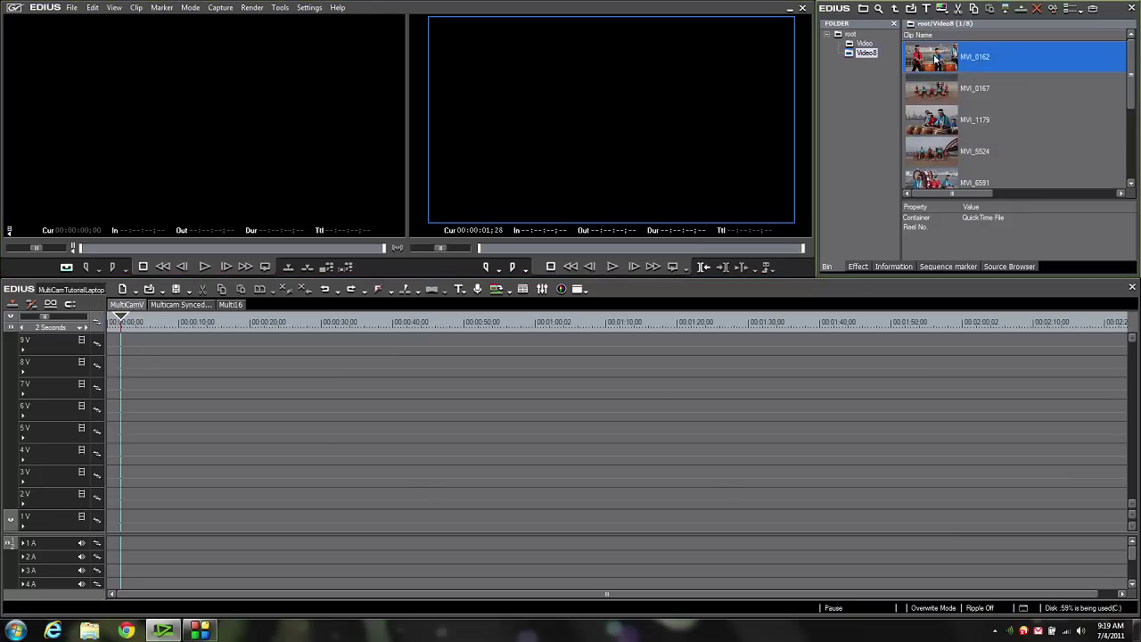
{"action": "left_click_drag", "start_coordinate": [936, 58], "coordinate": [166, 525]}
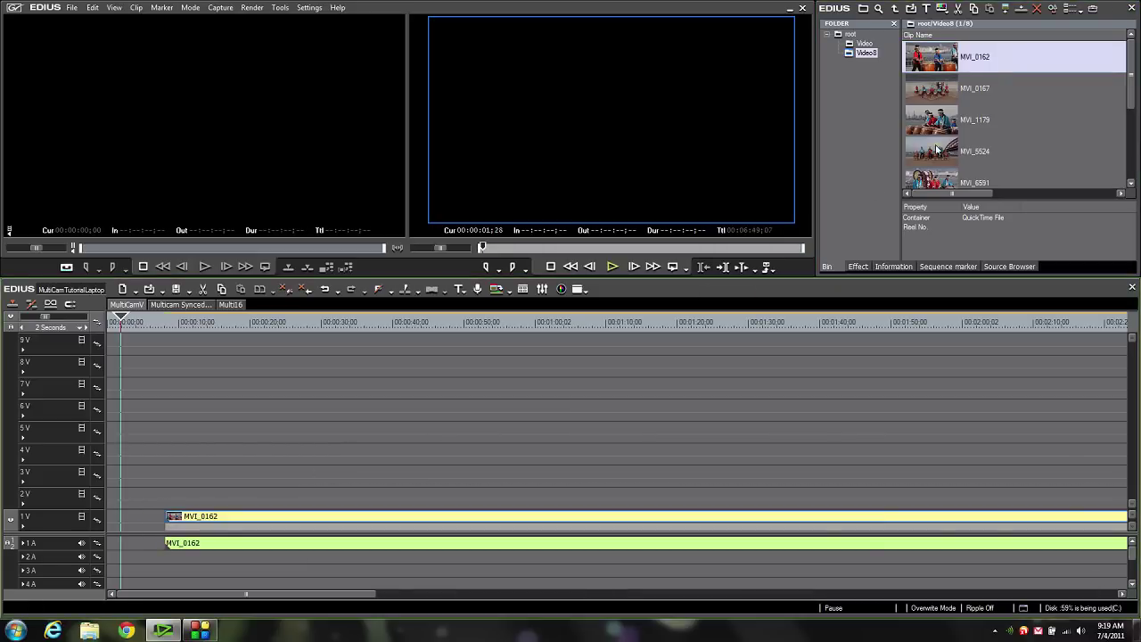
{"action": "left_click_drag", "start_coordinate": [935, 89], "coordinate": [190, 493]}
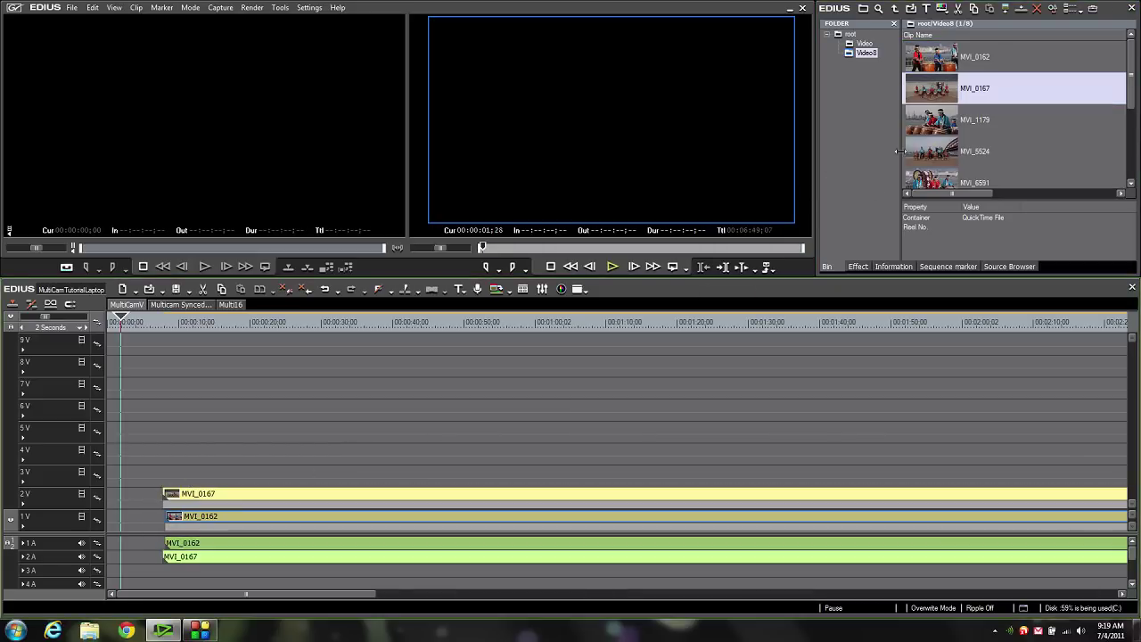
{"action": "left_click_drag", "start_coordinate": [945, 125], "coordinate": [185, 474]}
{"action": "left_click_drag", "start_coordinate": [937, 151], "coordinate": [198, 453]}
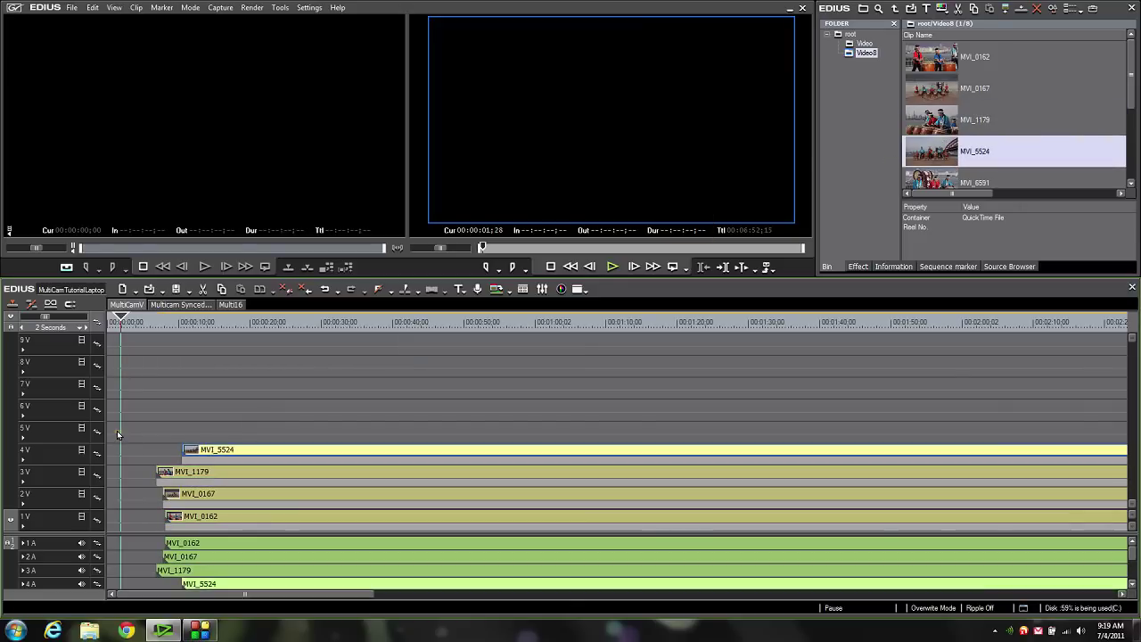
{"action": "left_click_drag", "start_coordinate": [959, 187], "coordinate": [167, 436]}
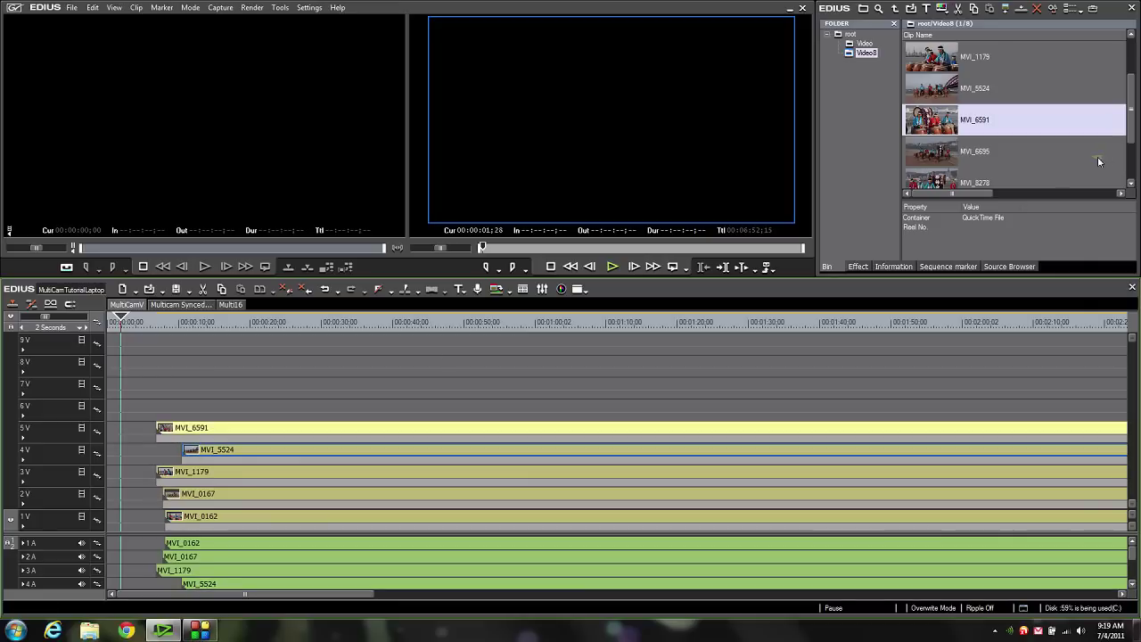
- Place MVI_6695, MVI_8278 and MVI_8492 on tracks 6V, 7V and 8V
{"action": "left_click_drag", "start_coordinate": [1133, 135], "coordinate": [1130, 157]}
{"action": "left_click_drag", "start_coordinate": [936, 89], "coordinate": [165, 407]}
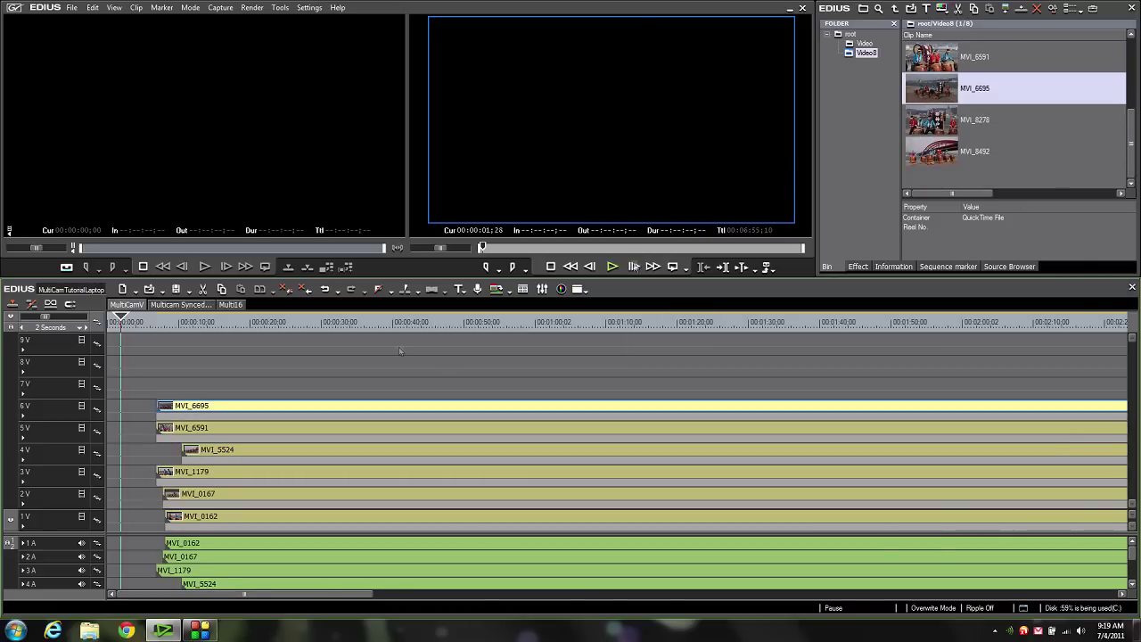
{"action": "left_click_drag", "start_coordinate": [965, 116], "coordinate": [159, 390]}
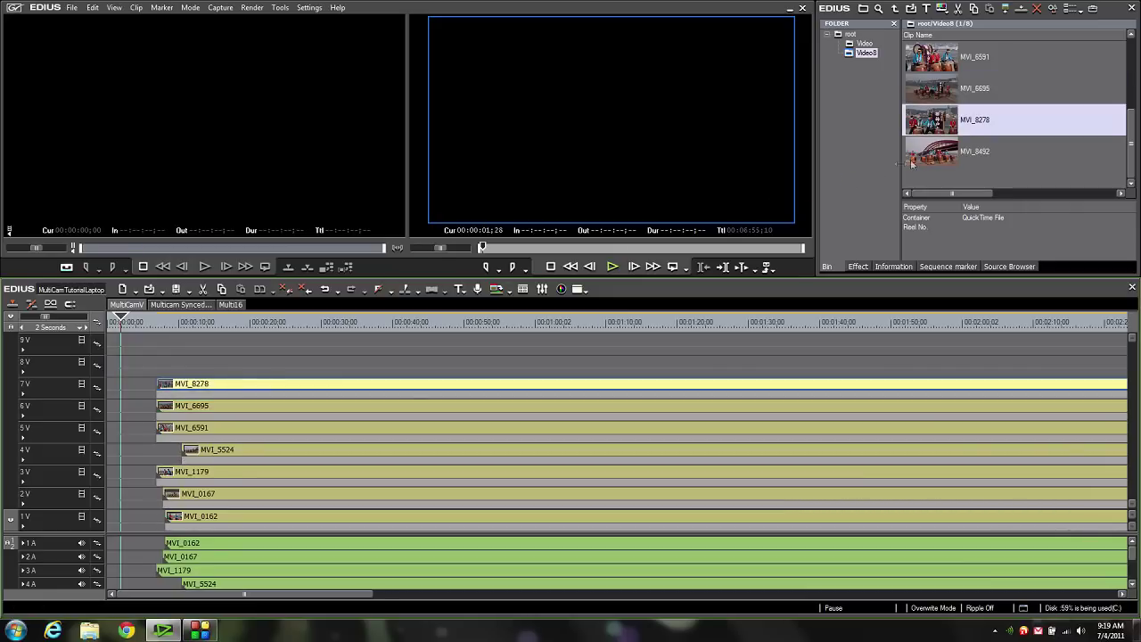
{"action": "left_click_drag", "start_coordinate": [934, 157], "coordinate": [161, 362]}
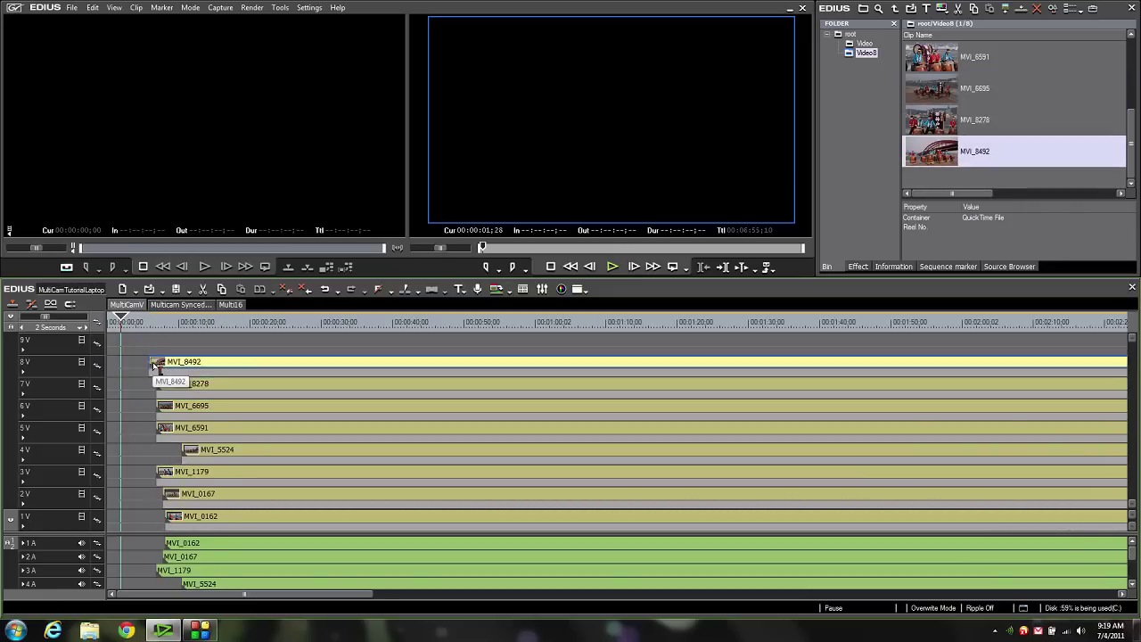
- Sync the eight angles by timecode and switch to the Multicam Synced sequence
{"action": "left_click", "coordinate": [192, 9]}
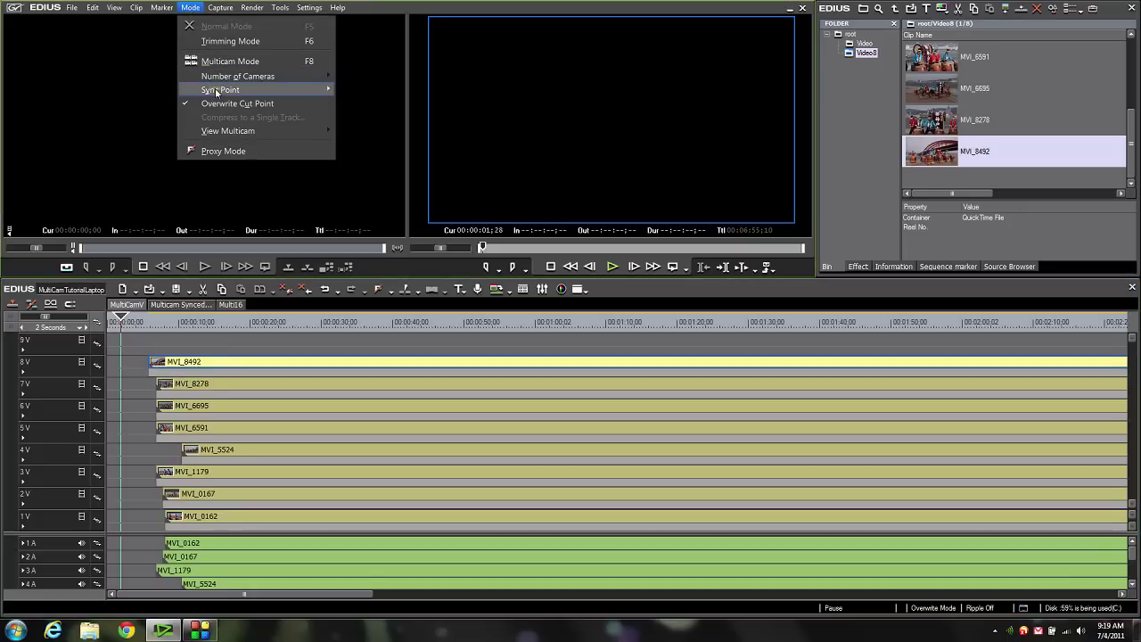
{"action": "mouse_move", "coordinate": [223, 87]}
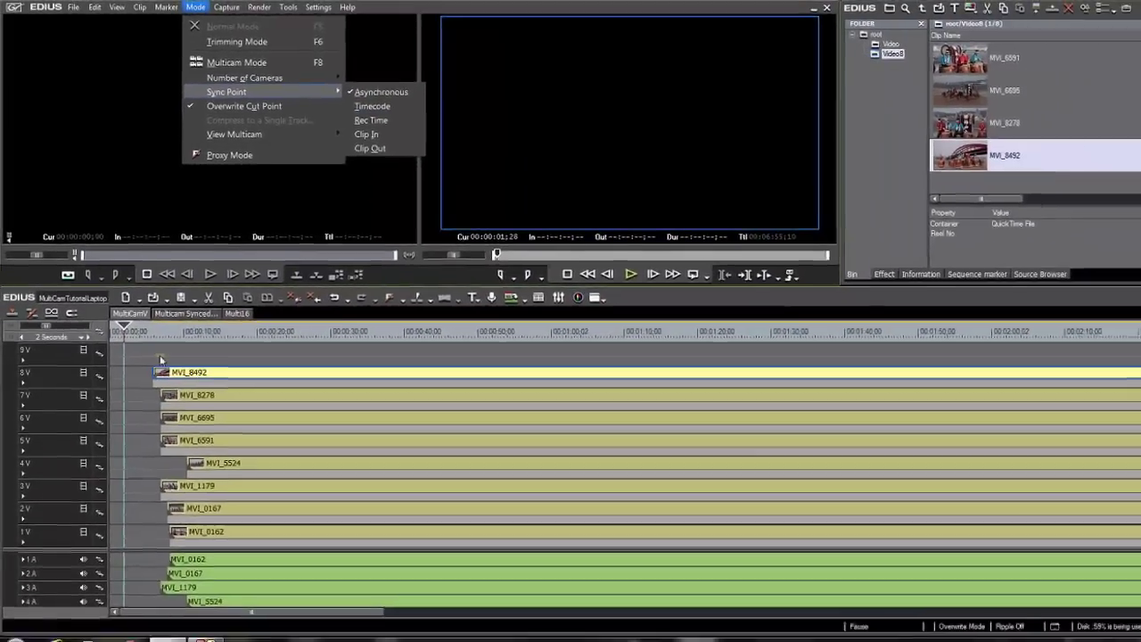
{"action": "left_click", "coordinate": [464, 134]}
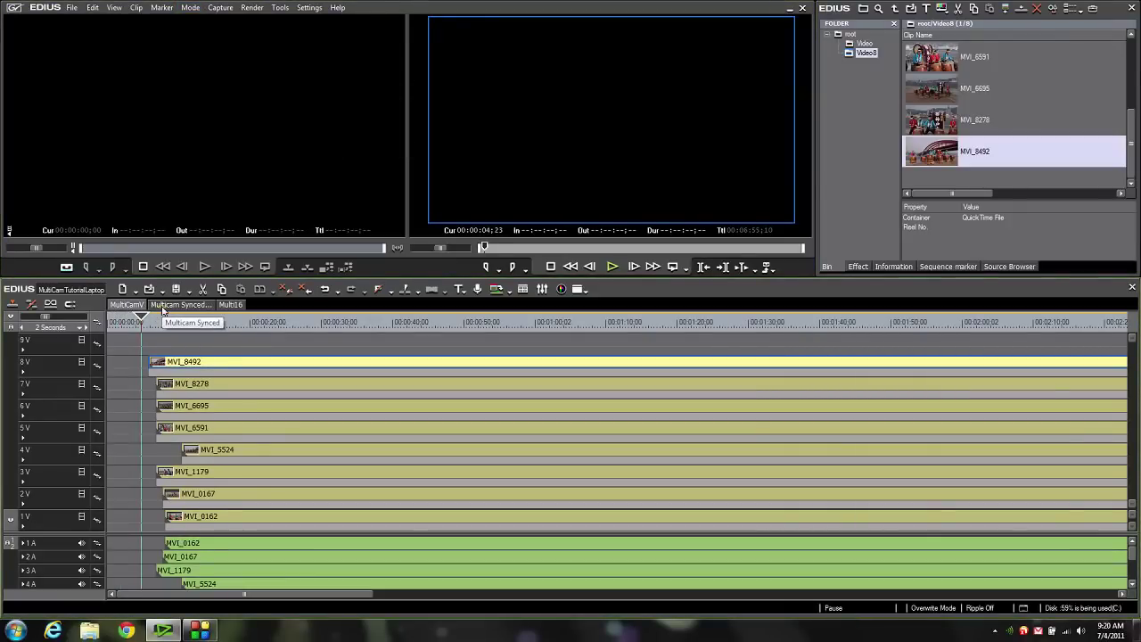
{"action": "left_click", "coordinate": [162, 309]}
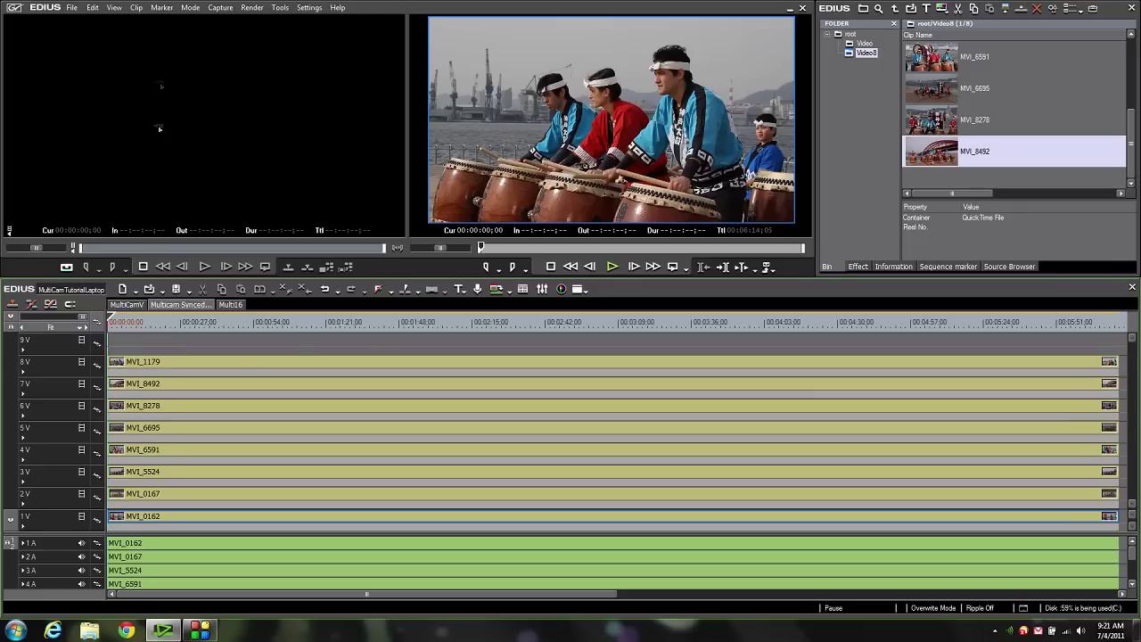
- Set the camera count to 16 and switch to the Multi16 sequence
{"action": "left_click", "coordinate": [190, 8]}
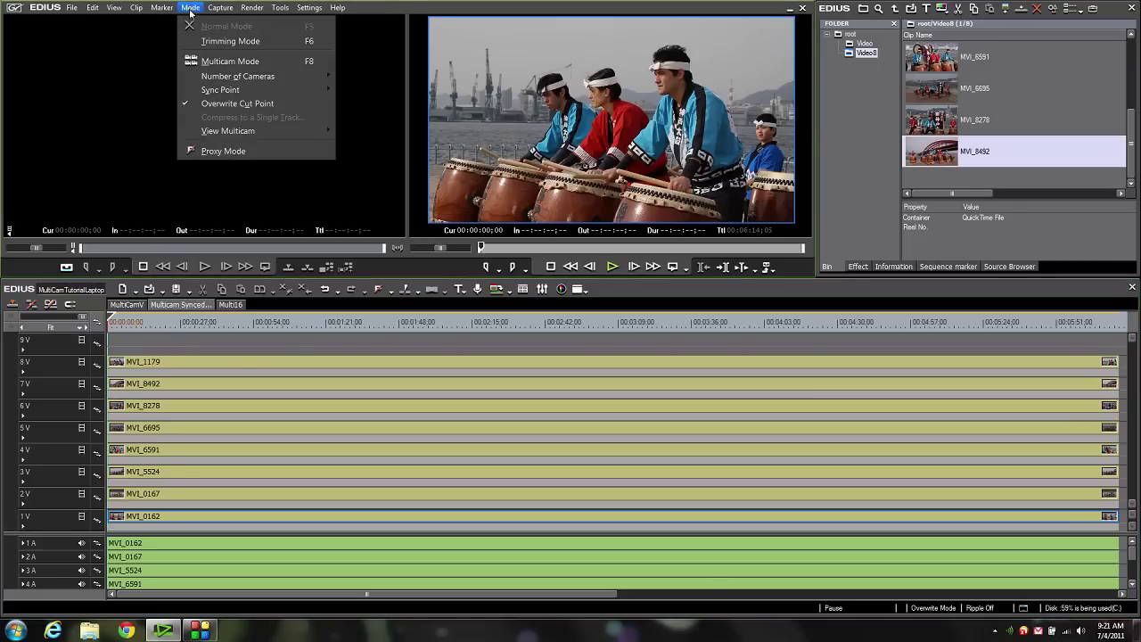
{"action": "mouse_move", "coordinate": [215, 82]}
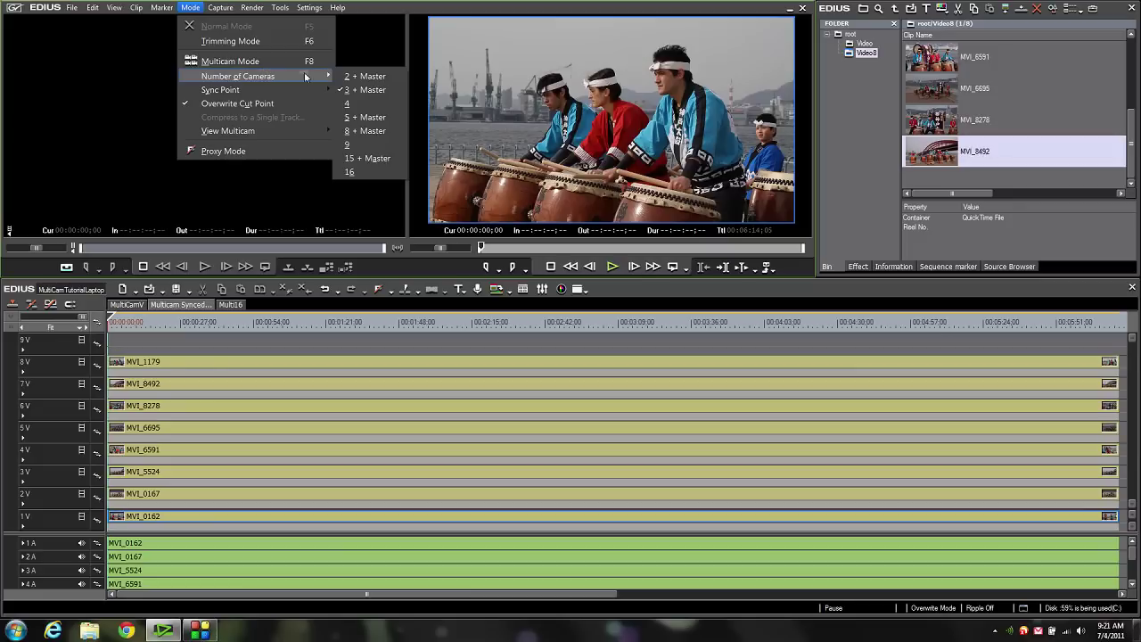
{"action": "left_click", "coordinate": [280, 393]}
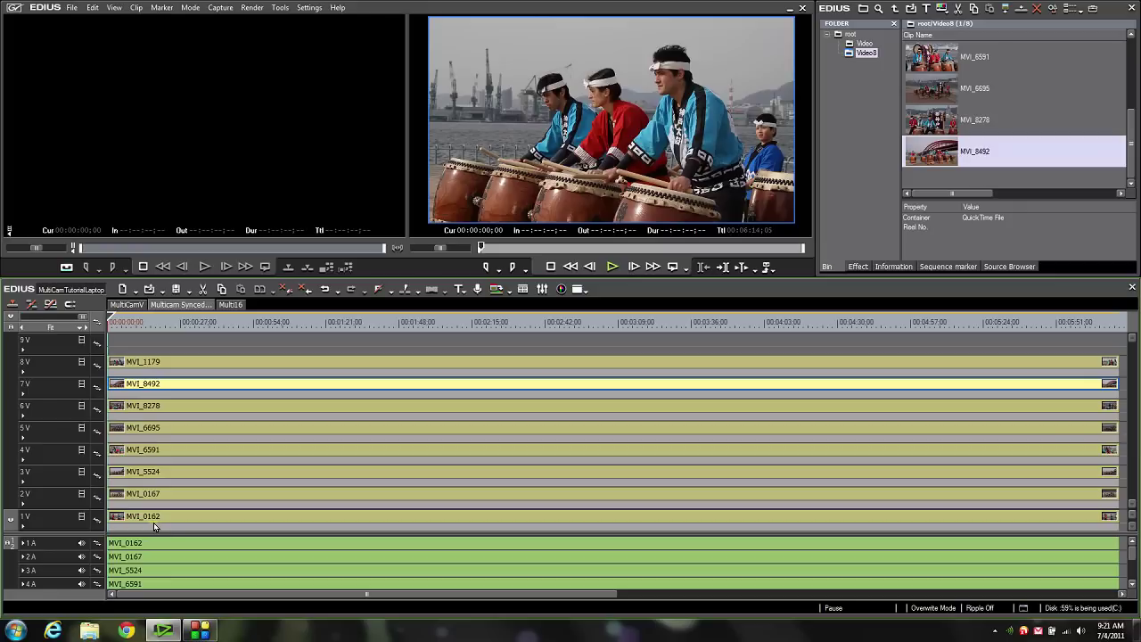
{"action": "left_click", "coordinate": [190, 10]}
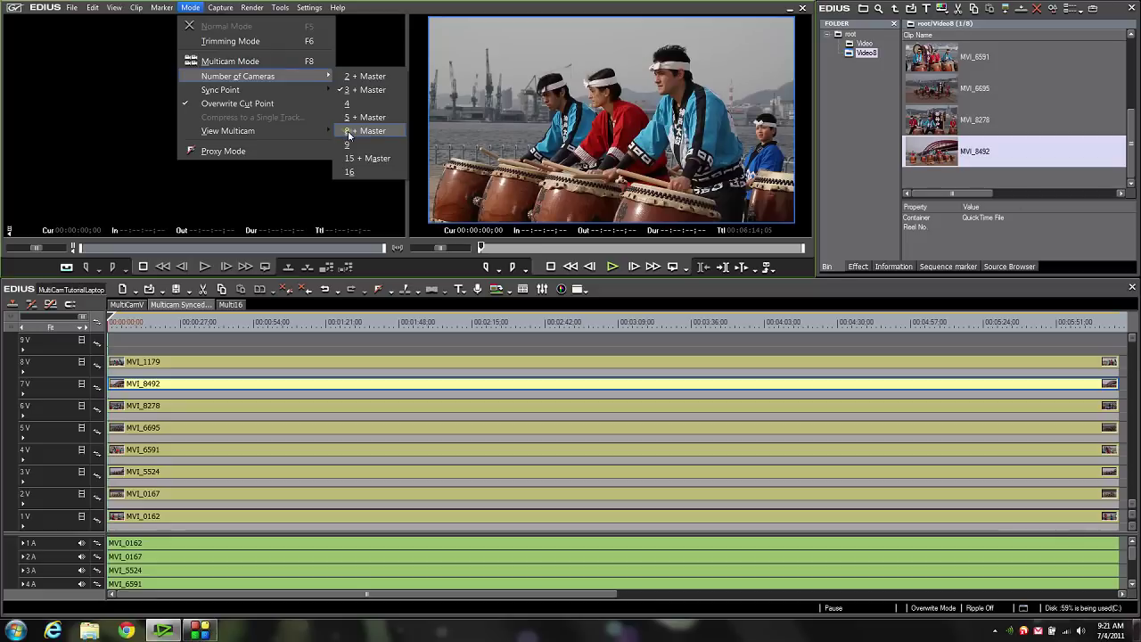
{"action": "left_click", "coordinate": [359, 177]}
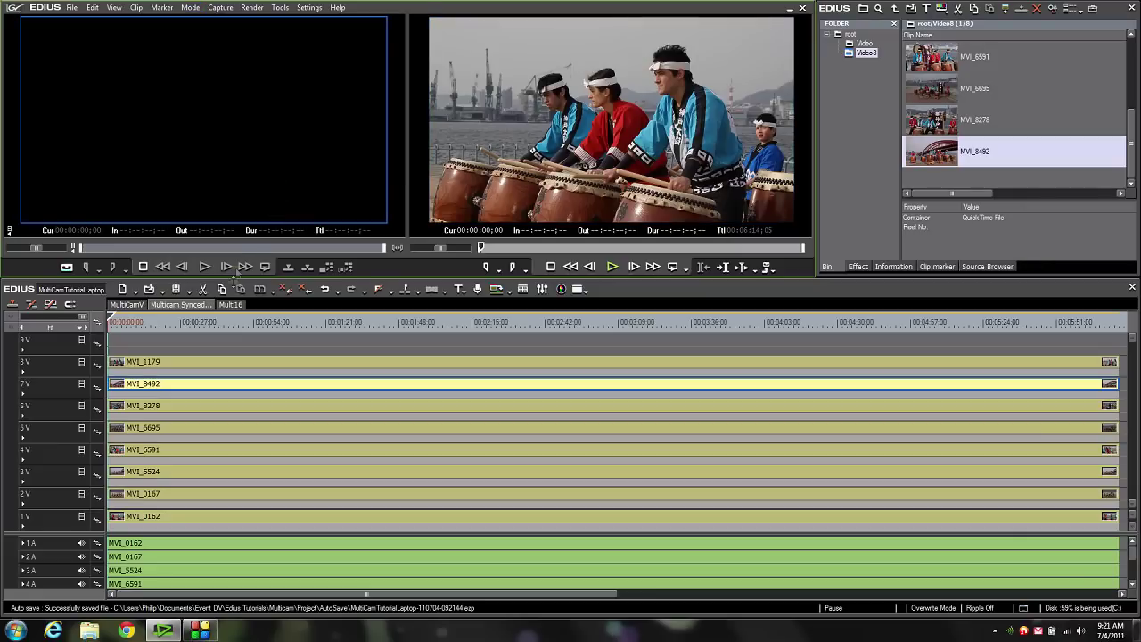
{"action": "left_click", "coordinate": [231, 305]}
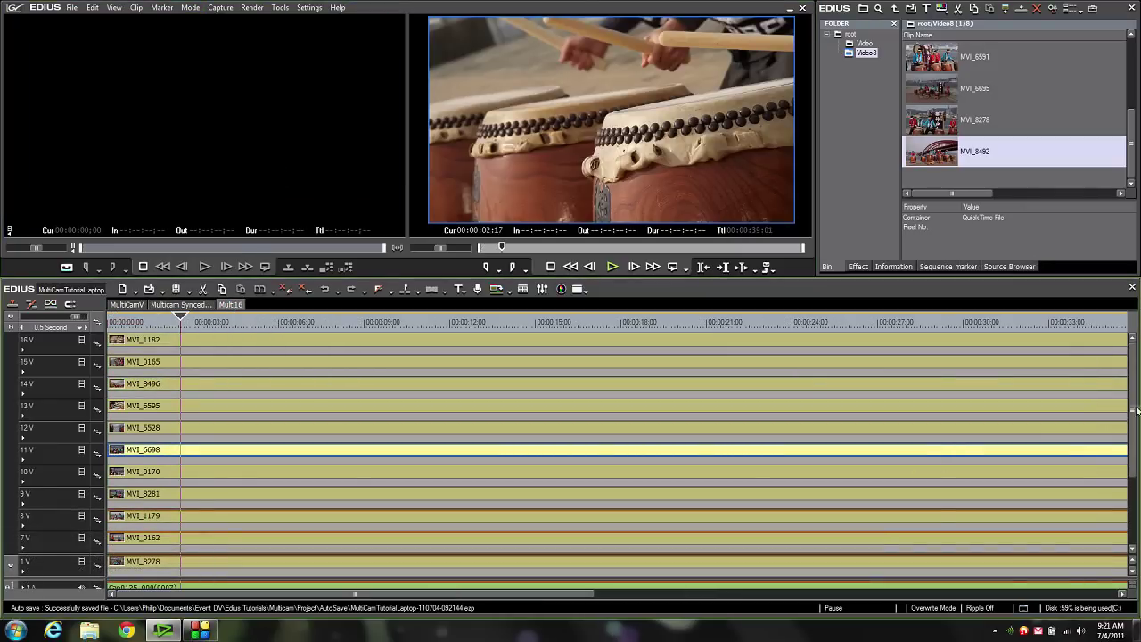
{"action": "left_click_drag", "start_coordinate": [1134, 406], "coordinate": [1134, 379]}
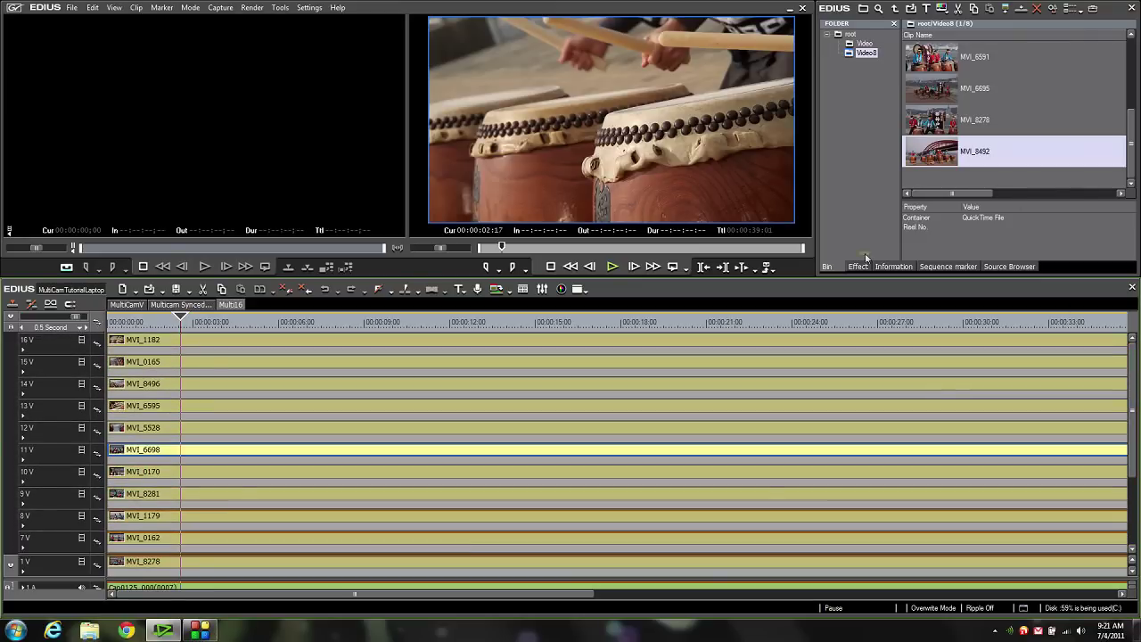
{"action": "left_click", "coordinate": [193, 8]}
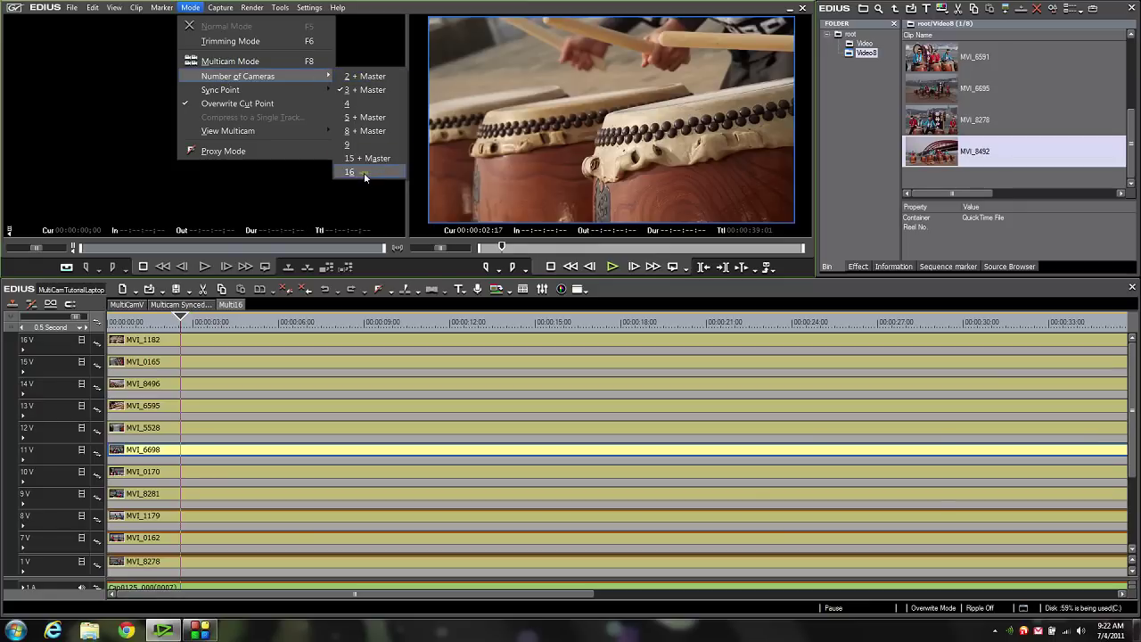
{"action": "left_click", "coordinate": [365, 174]}
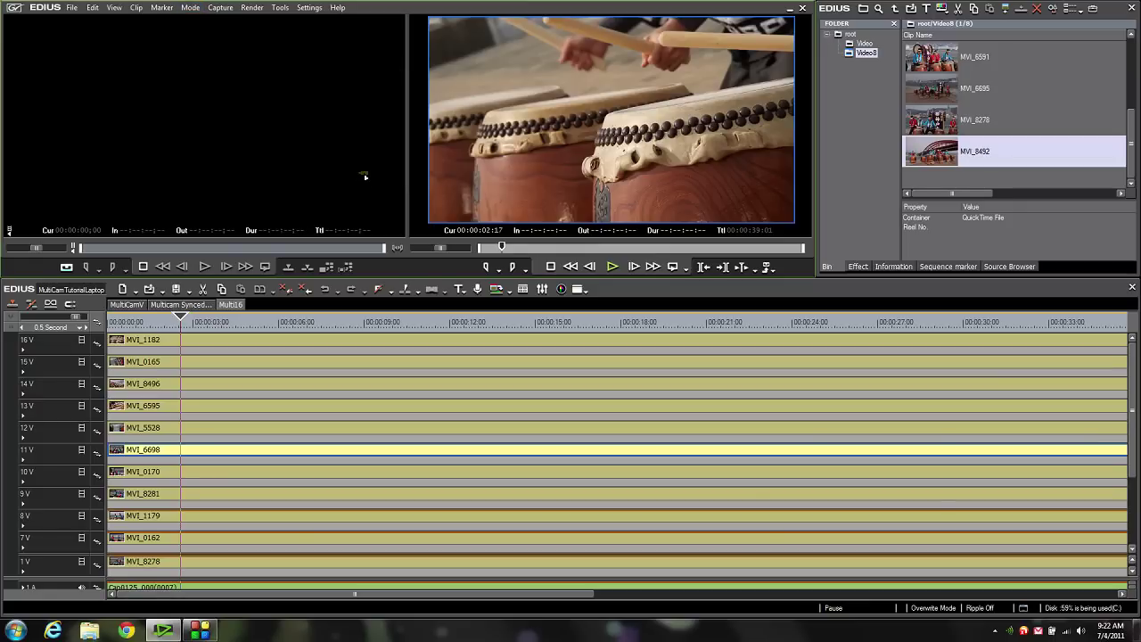
{"action": "left_click", "coordinate": [186, 8]}
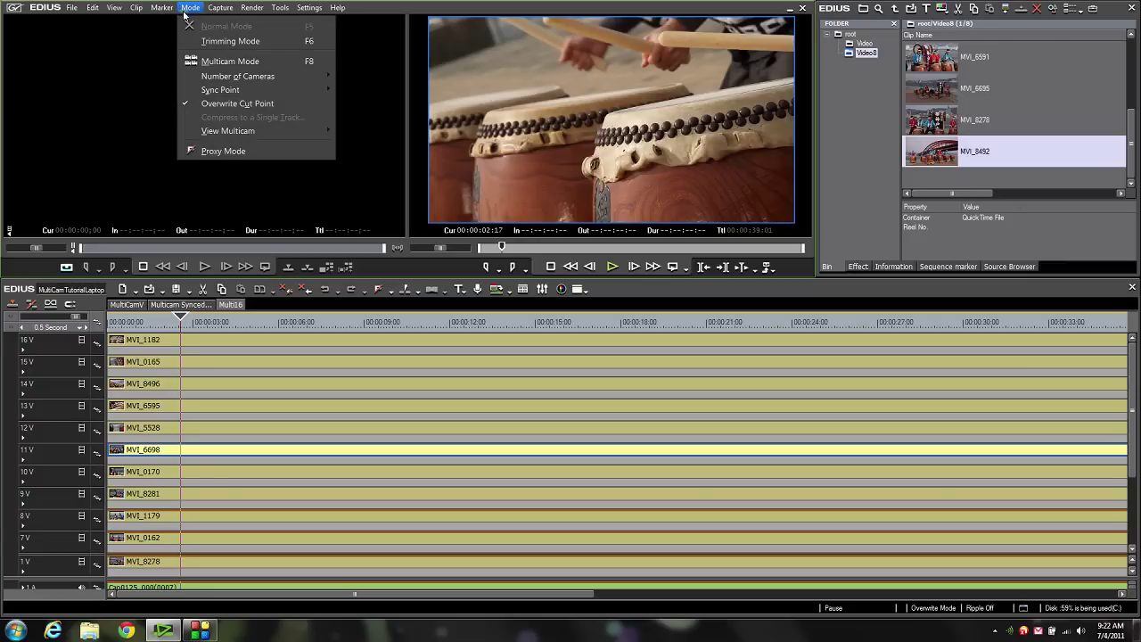
- Enable Multicam Mode and lower the timeline splitter so the sixteen-angle players are larger
{"action": "left_click", "coordinate": [217, 65]}
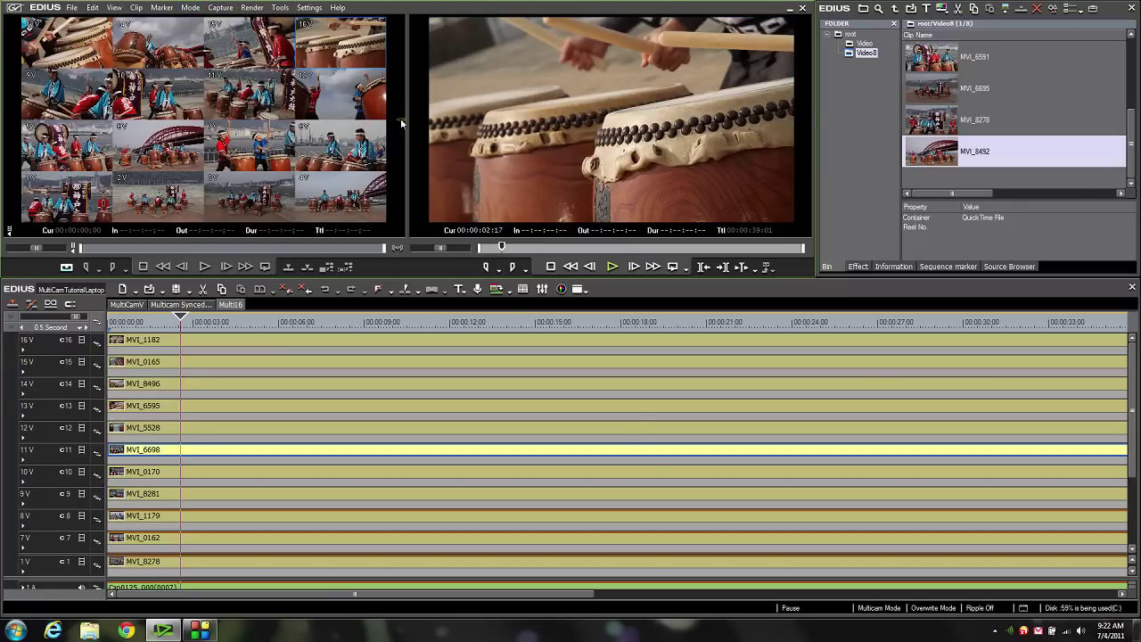
{"action": "left_click_drag", "start_coordinate": [411, 276], "coordinate": [426, 312]}
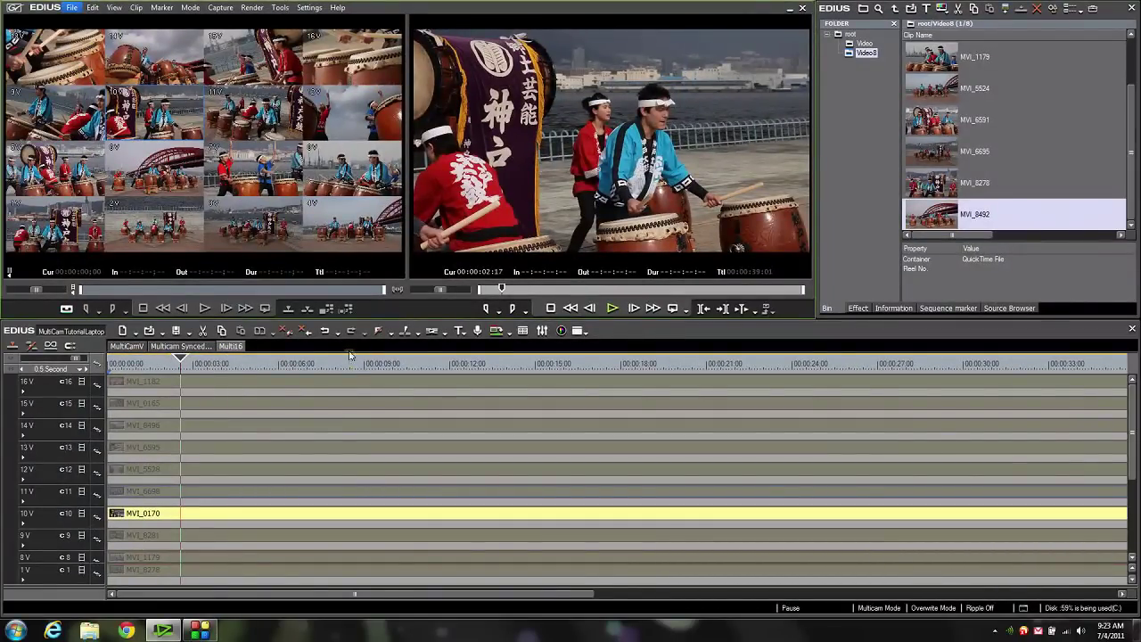
- Enable proxy mode and play the Multi16 multicam from about 3 to 6 seconds
{"action": "left_click", "coordinate": [378, 332]}
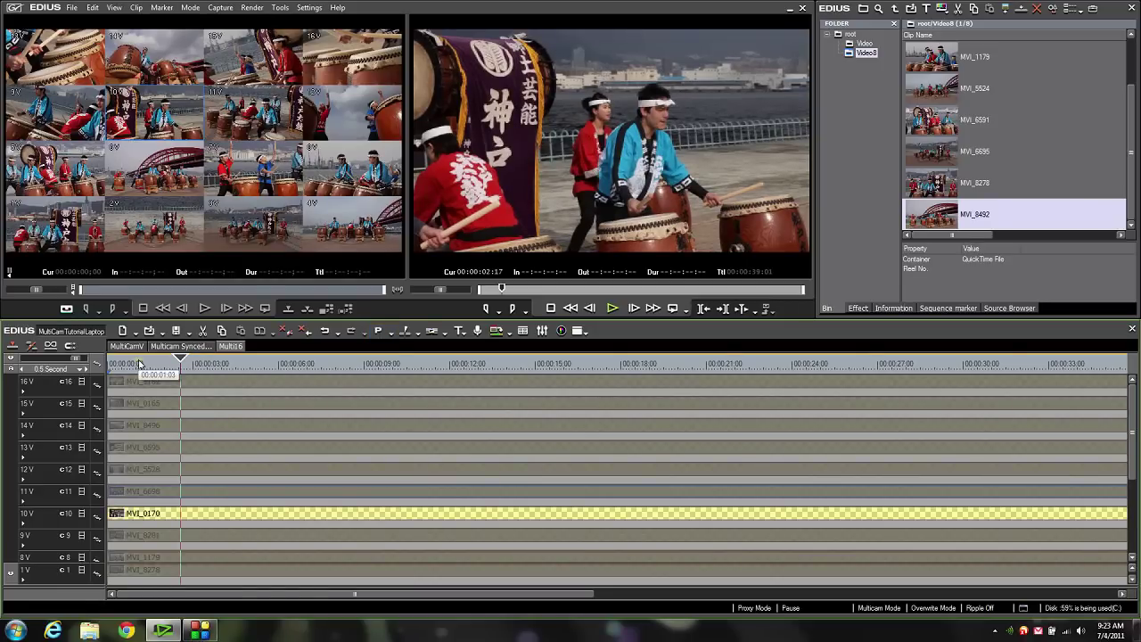
{"action": "key", "text": "space"}
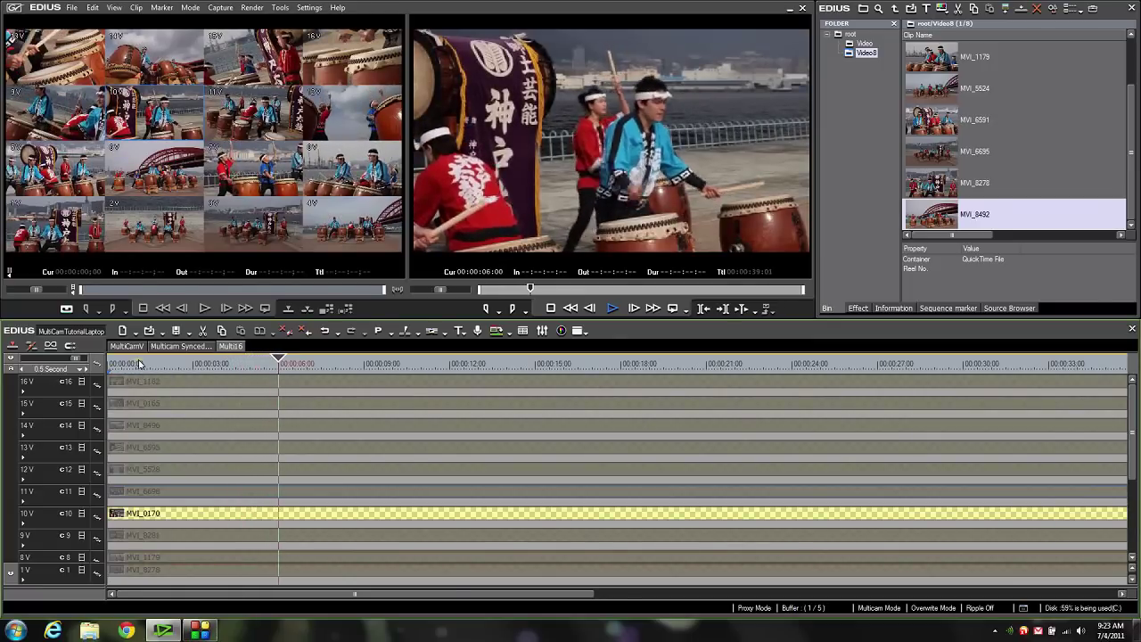
{"action": "key", "text": "space"}
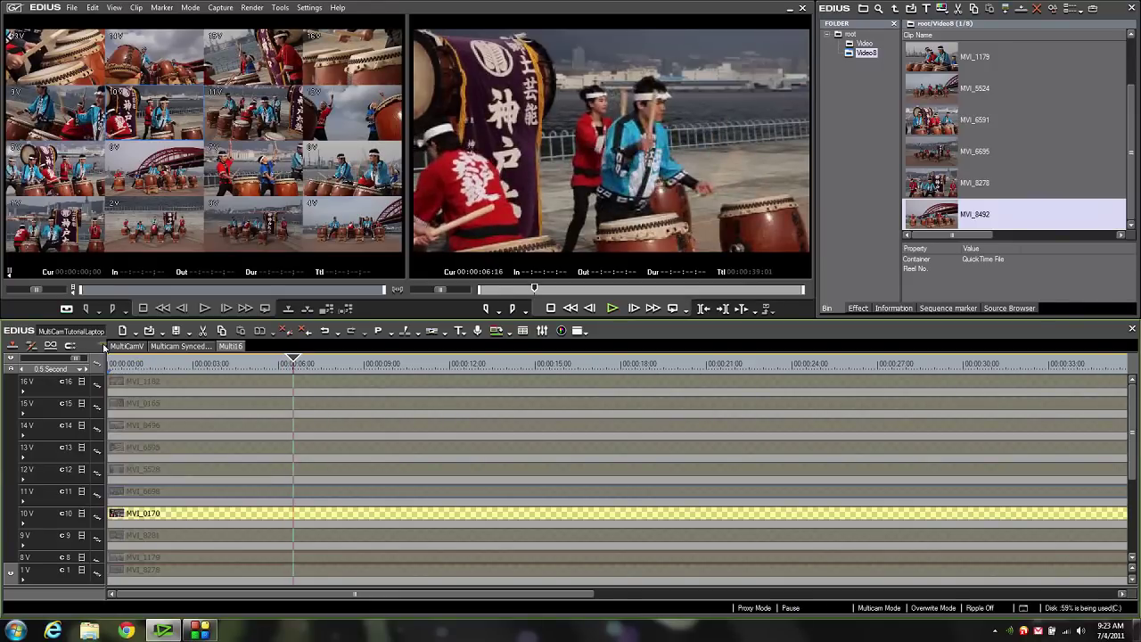
- Set multicam skipped frames to 3, preview the sequence, then park near 00:00:06;13
{"action": "left_click", "coordinate": [192, 9]}
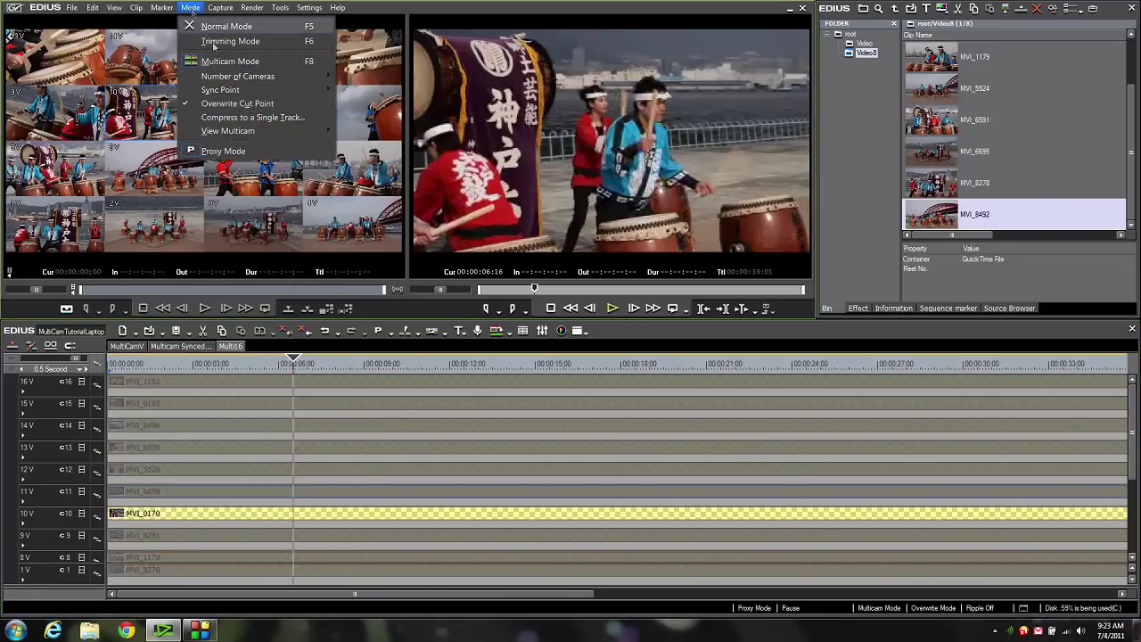
{"action": "mouse_move", "coordinate": [287, 131]}
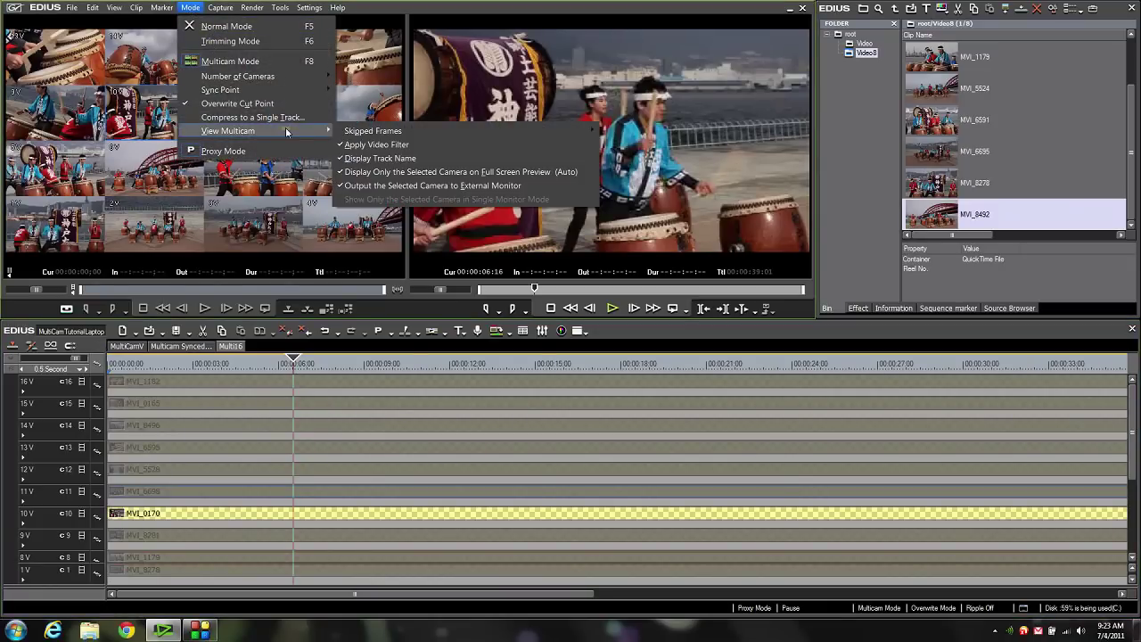
{"action": "mouse_move", "coordinate": [371, 131]}
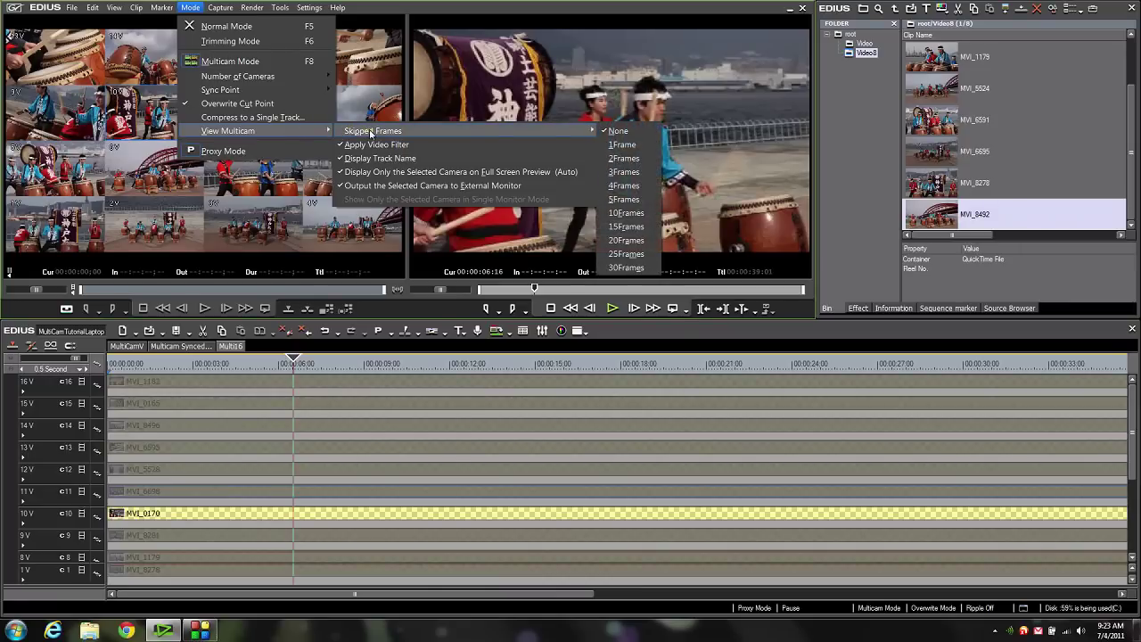
{"action": "left_click", "coordinate": [631, 176]}
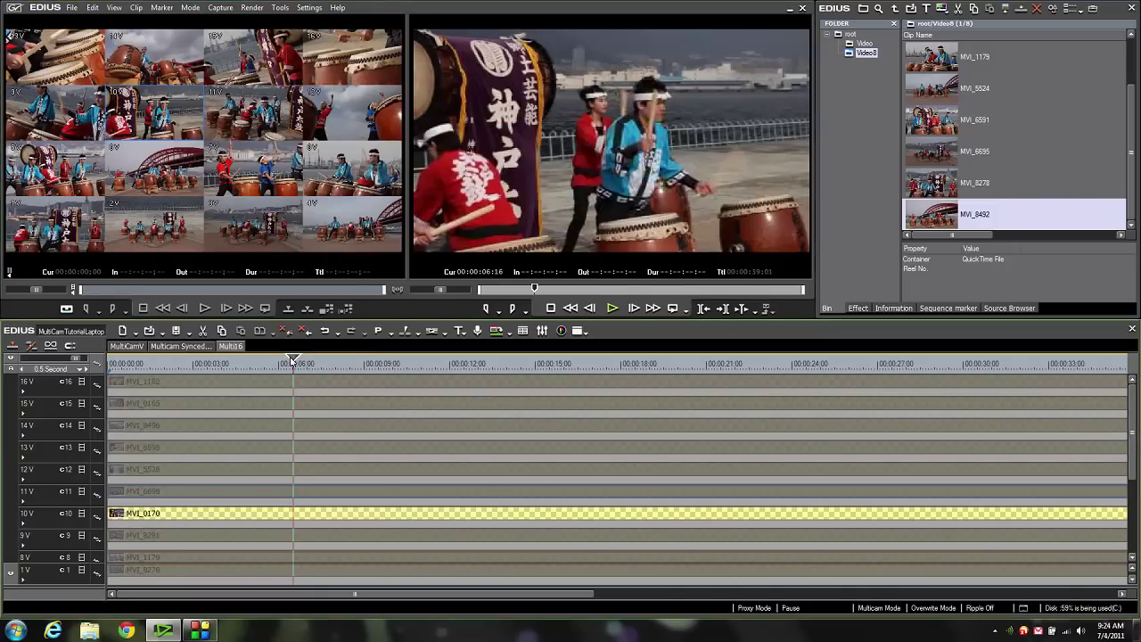
{"action": "key", "text": "space"}
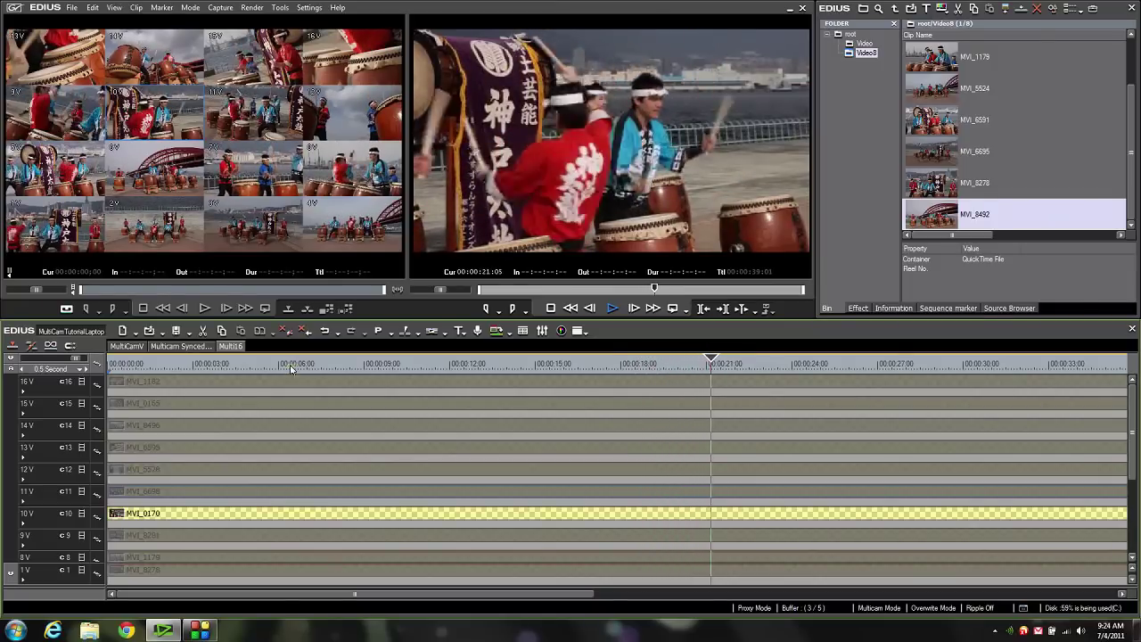
{"action": "left_click", "coordinate": [291, 368]}
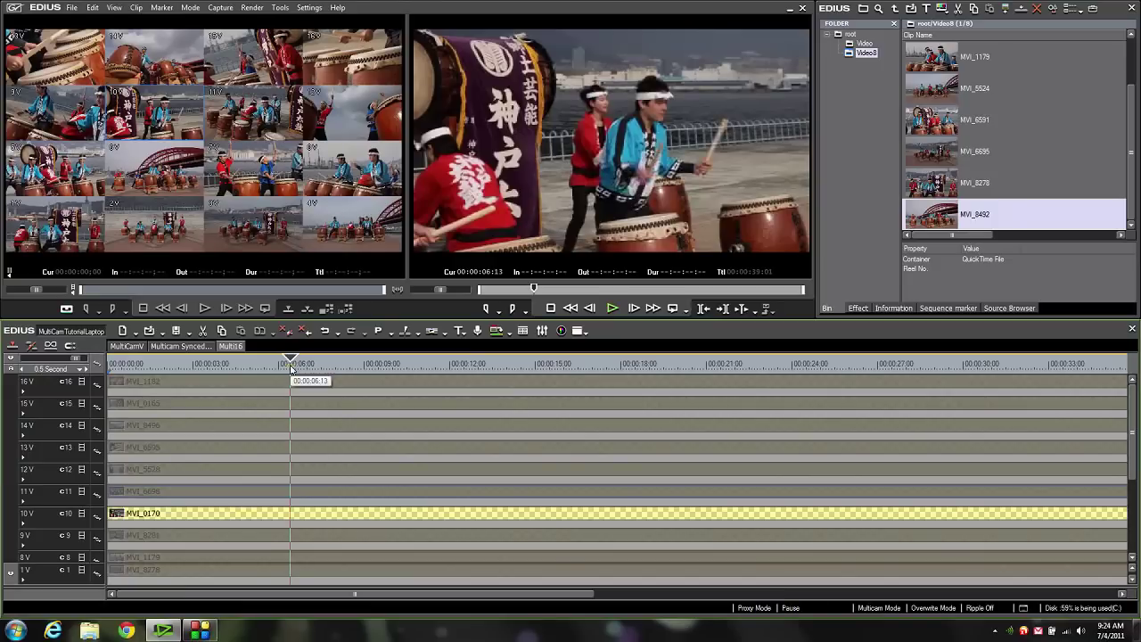
- Switch to the Multicam Synced sequence and lower the splitter to enlarge the preview monitors
{"action": "left_click", "coordinate": [181, 346]}
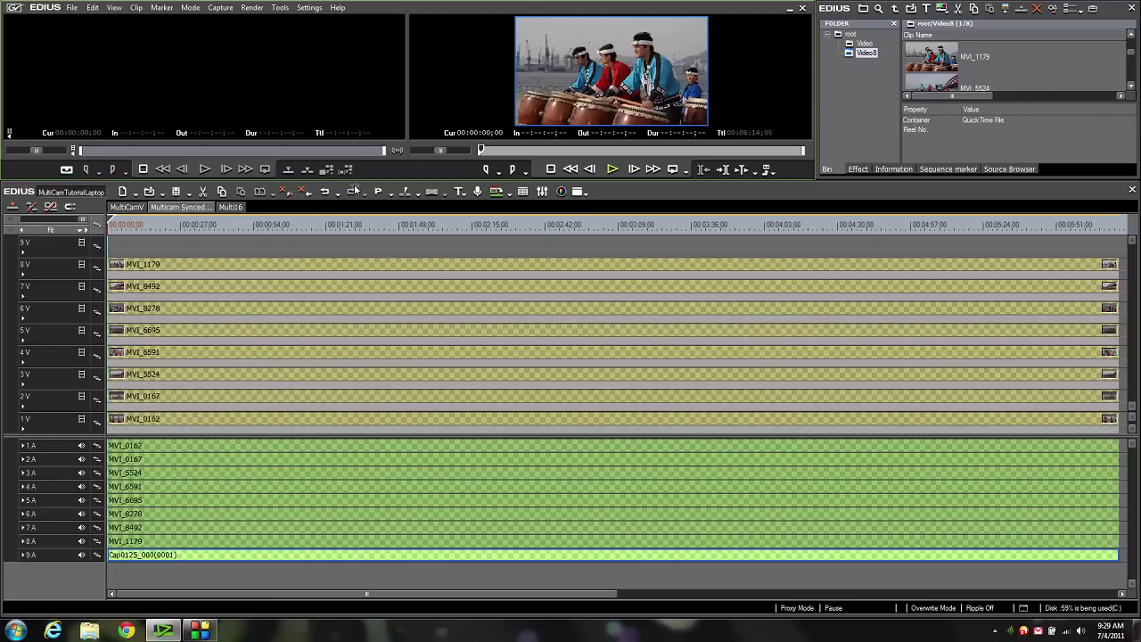
{"action": "left_click_drag", "start_coordinate": [366, 177], "coordinate": [388, 305]}
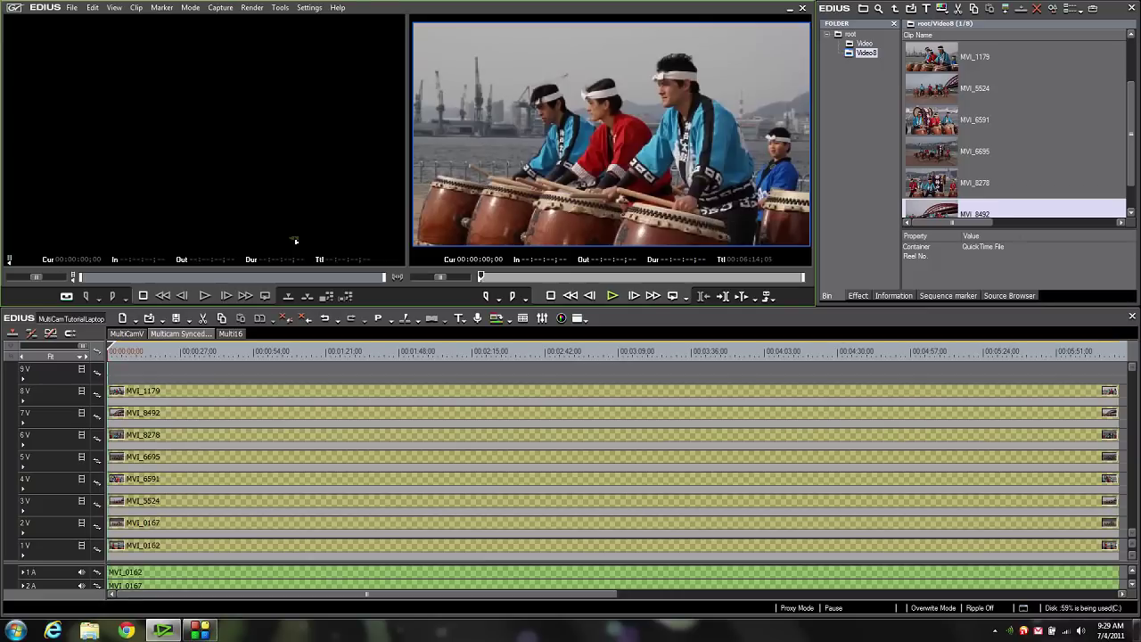
- Set the multicam view's Skipped Frames option to None
{"action": "left_click", "coordinate": [192, 8]}
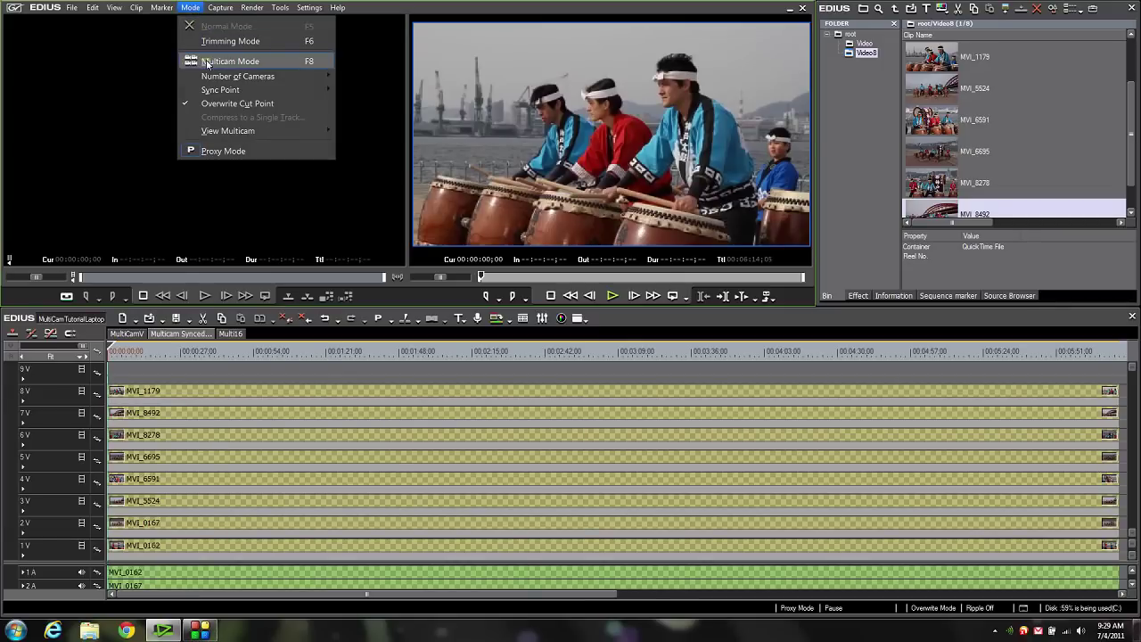
{"action": "mouse_move", "coordinate": [268, 131]}
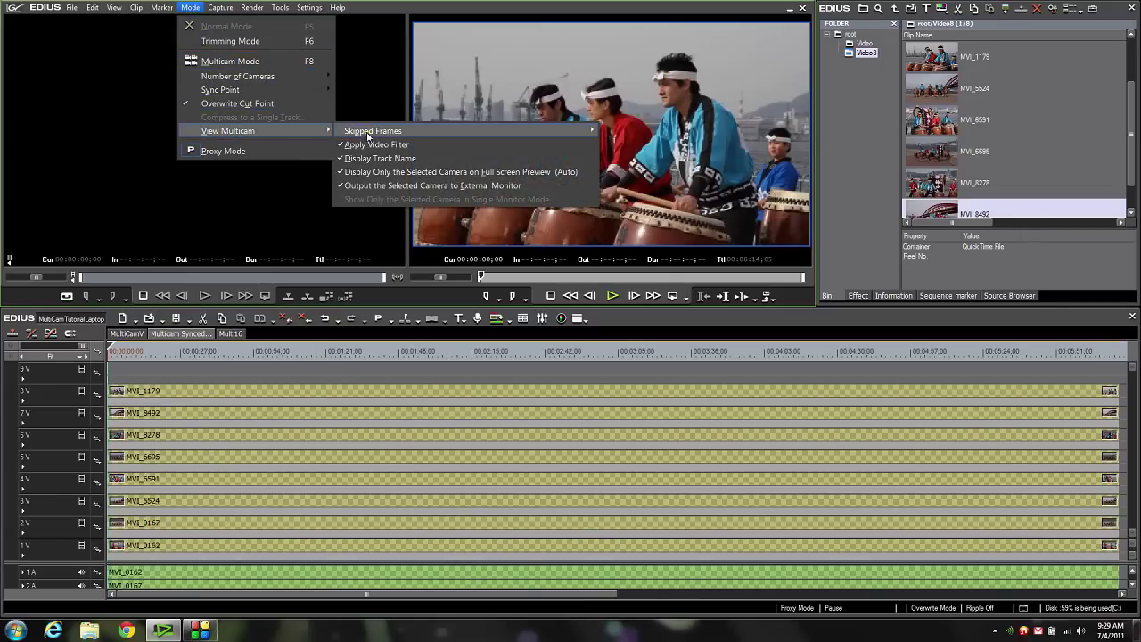
{"action": "mouse_move", "coordinate": [386, 134]}
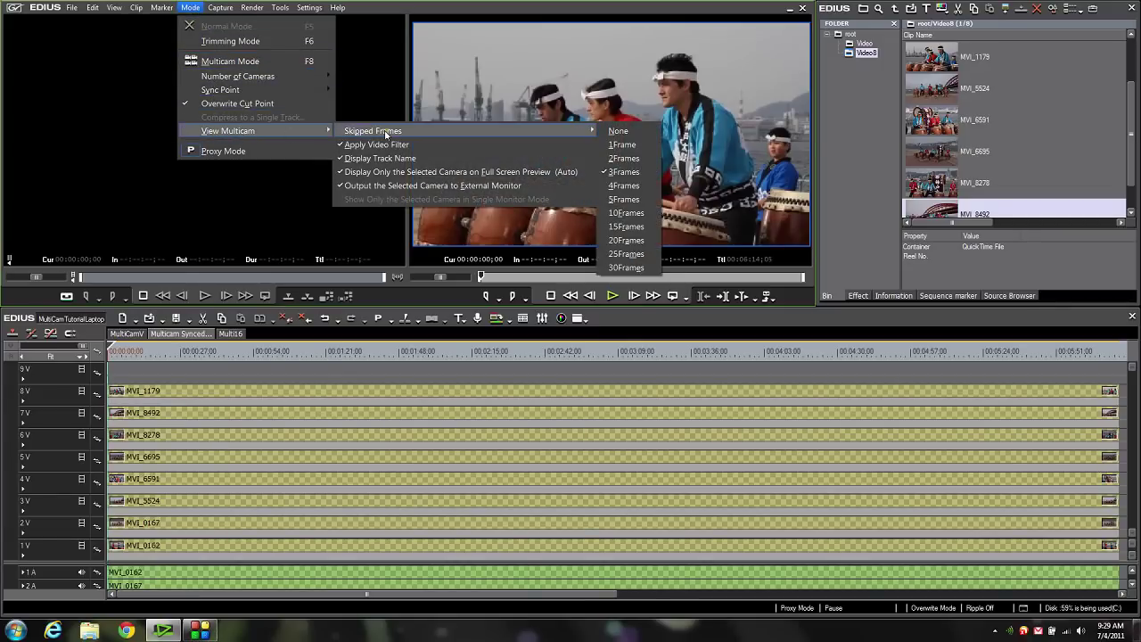
{"action": "left_click", "coordinate": [637, 134]}
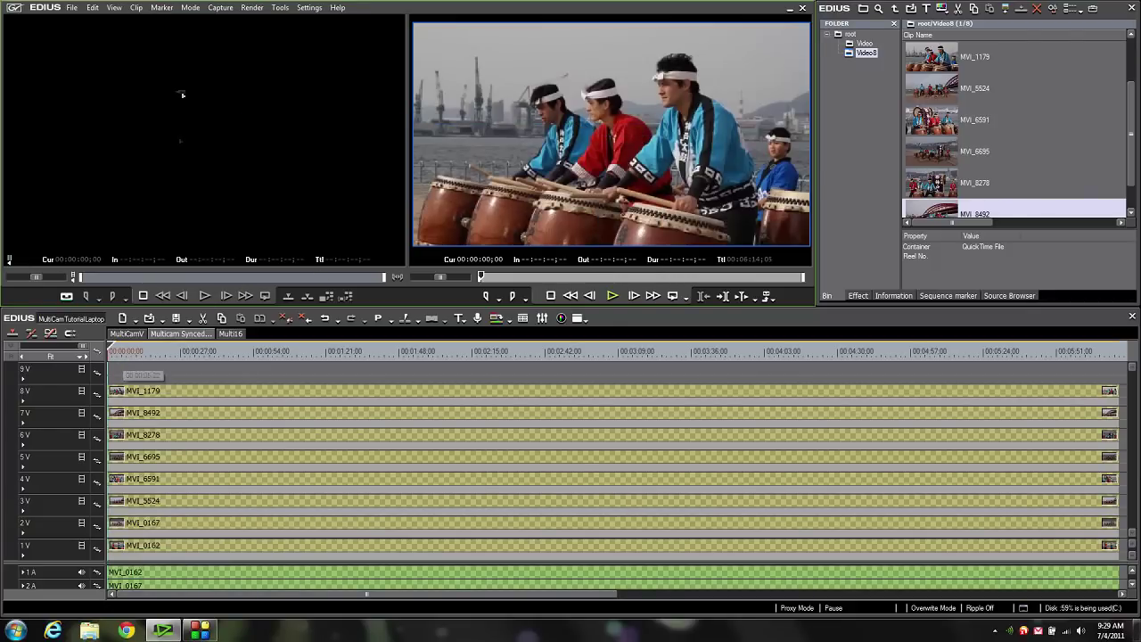
- Turn on Multicam Mode with F8 and set the camera count to 8 + Master
{"action": "key", "text": "F8"}
{"action": "left_click", "coordinate": [190, 8]}
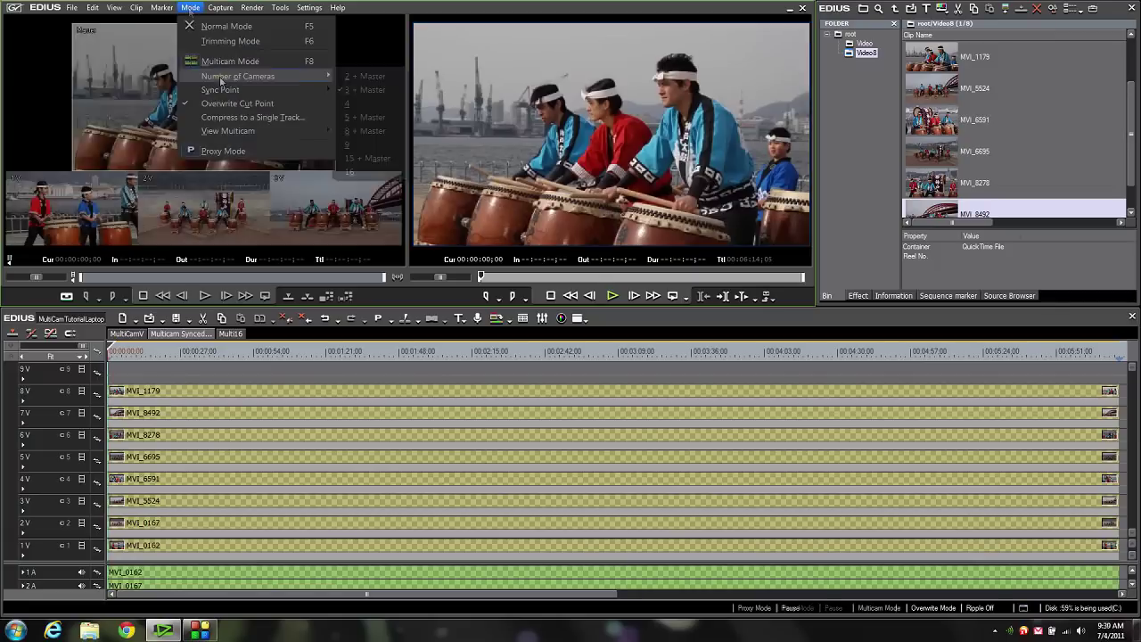
{"action": "mouse_move", "coordinate": [238, 76]}
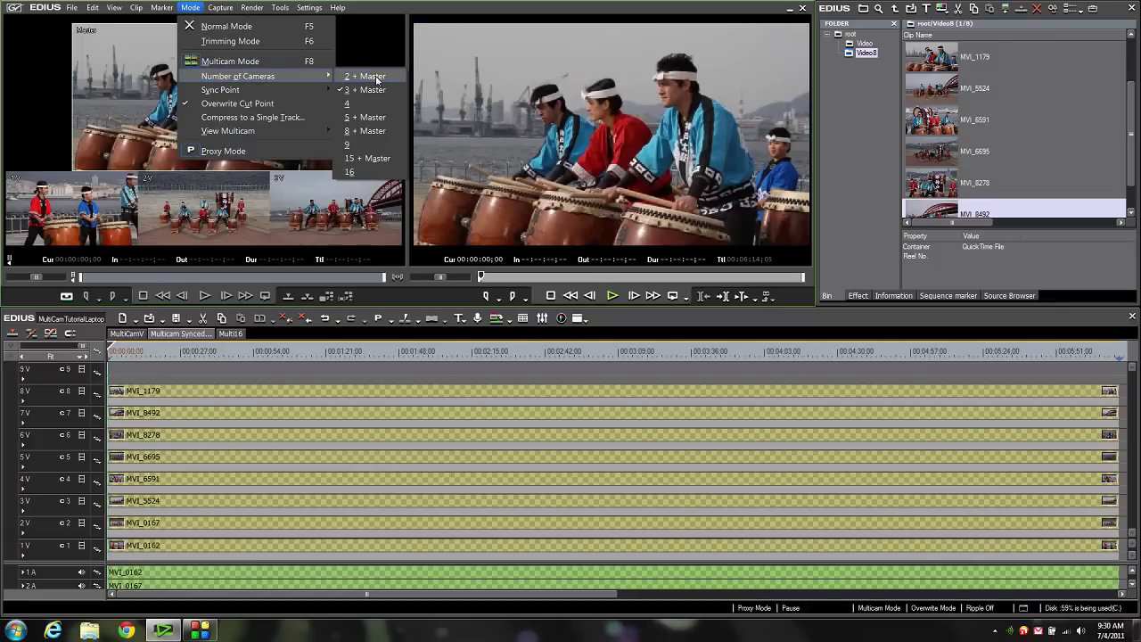
{"action": "left_click", "coordinate": [374, 131]}
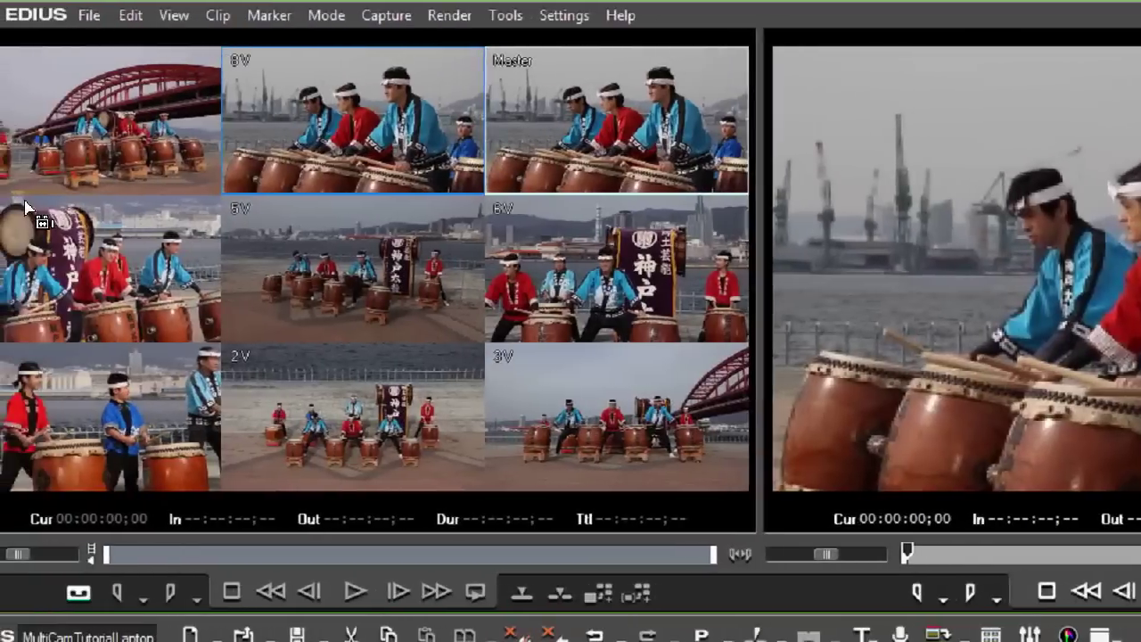
- Make 7V the active camera and play from the start to about 00:00:08;19
{"action": "key", "text": "7"}
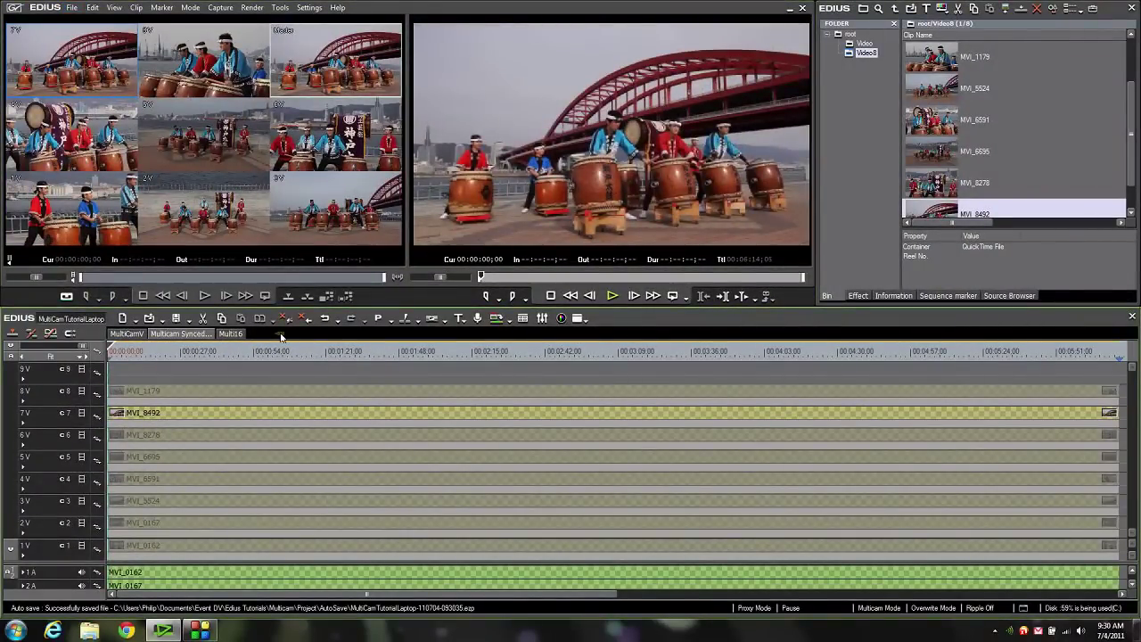
{"action": "key", "text": "space"}
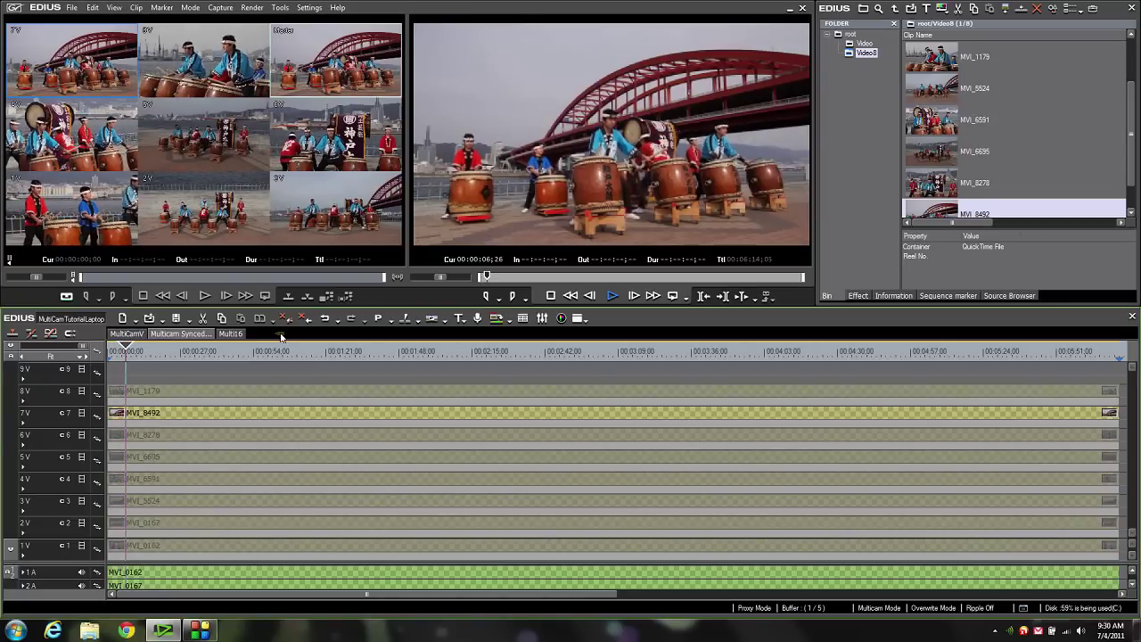
{"action": "key", "text": "space"}
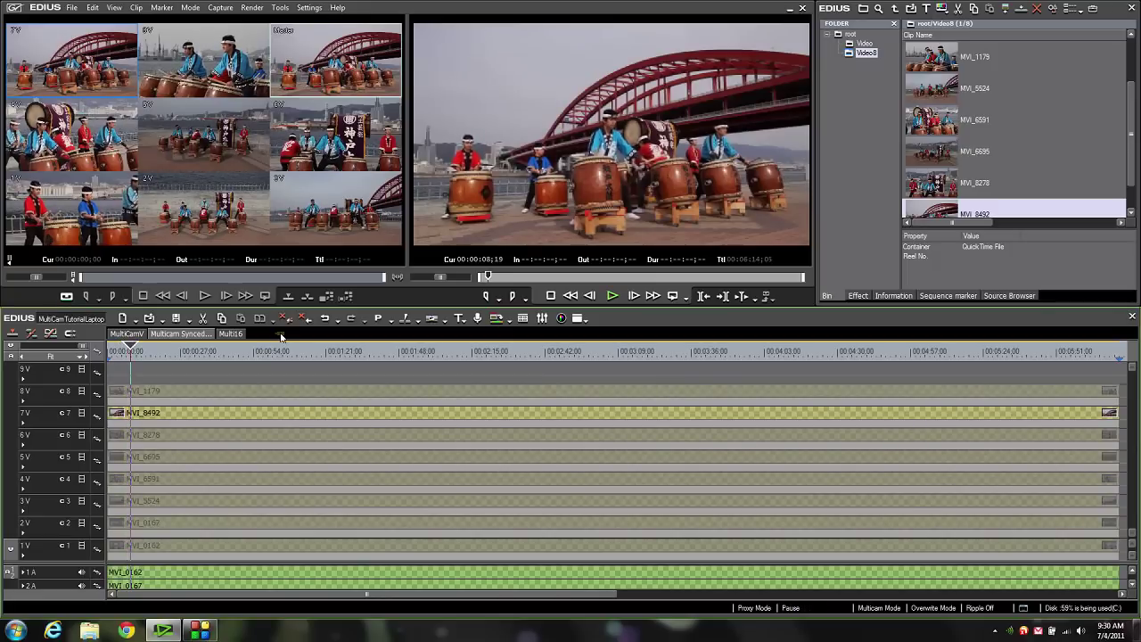
{"action": "left_click", "coordinate": [191, 7]}
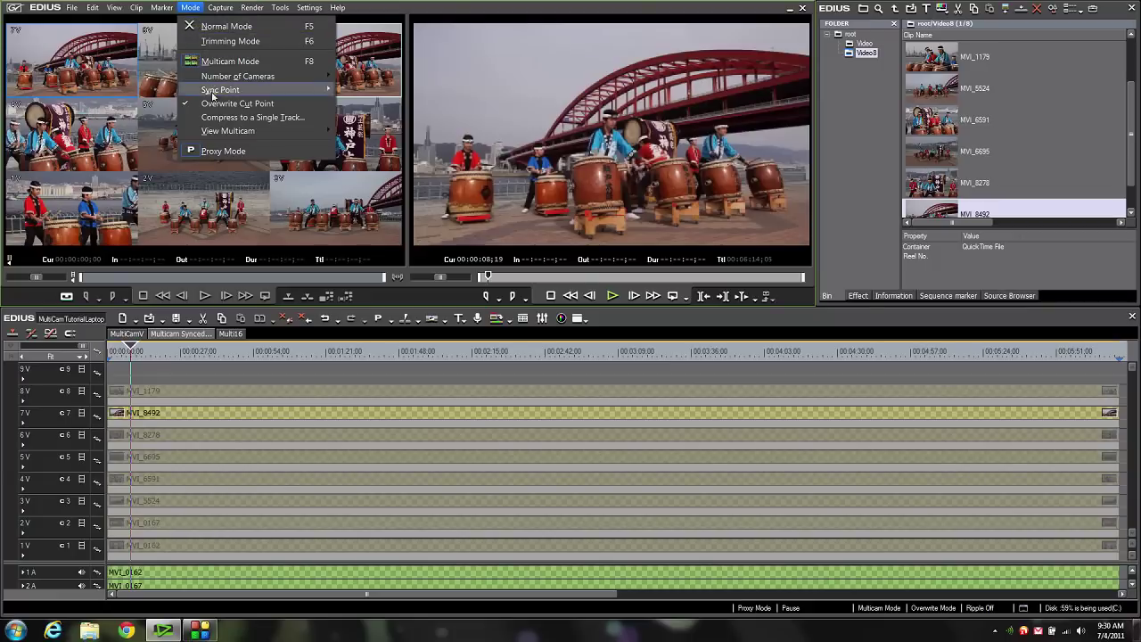
- Set the multicam view's Skipped Frames option to 1Frame
{"action": "mouse_move", "coordinate": [221, 132]}
{"action": "mouse_move", "coordinate": [555, 132]}
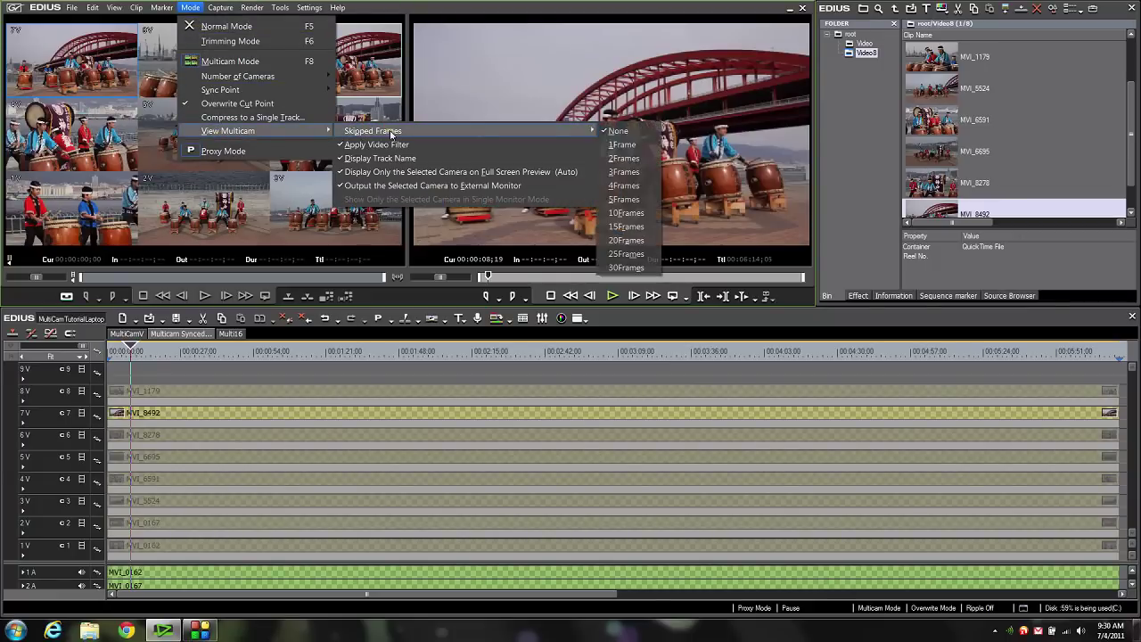
{"action": "left_click", "coordinate": [638, 146]}
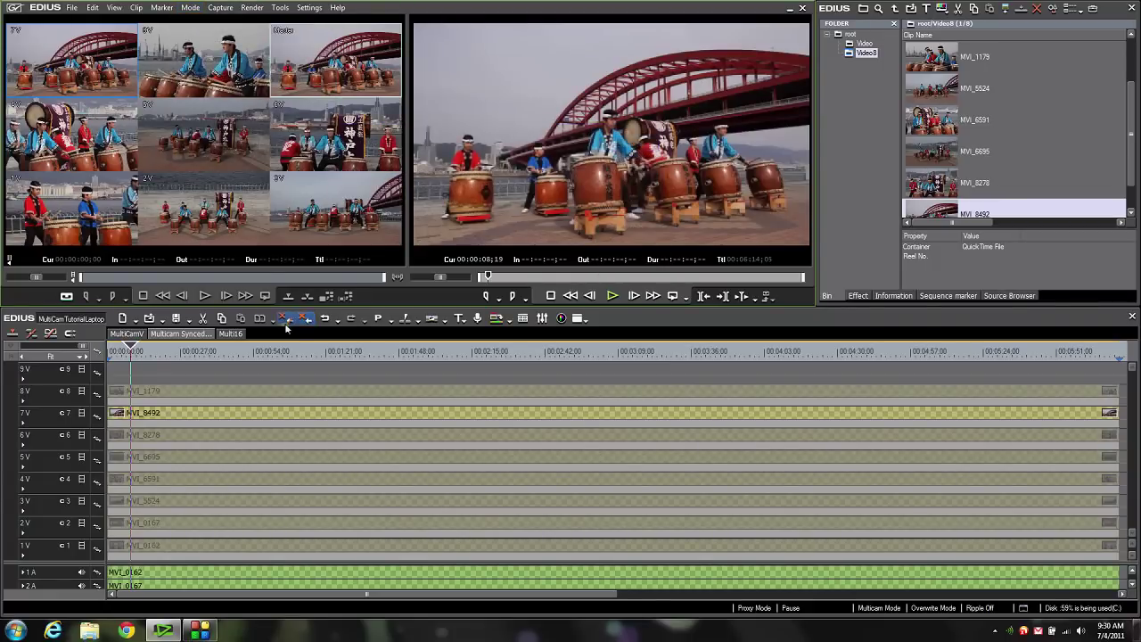
- Play from about 00:00:31 to 00:00:35;19, then replay from the start
{"action": "left_click", "coordinate": [193, 352]}
{"action": "key", "text": "space"}
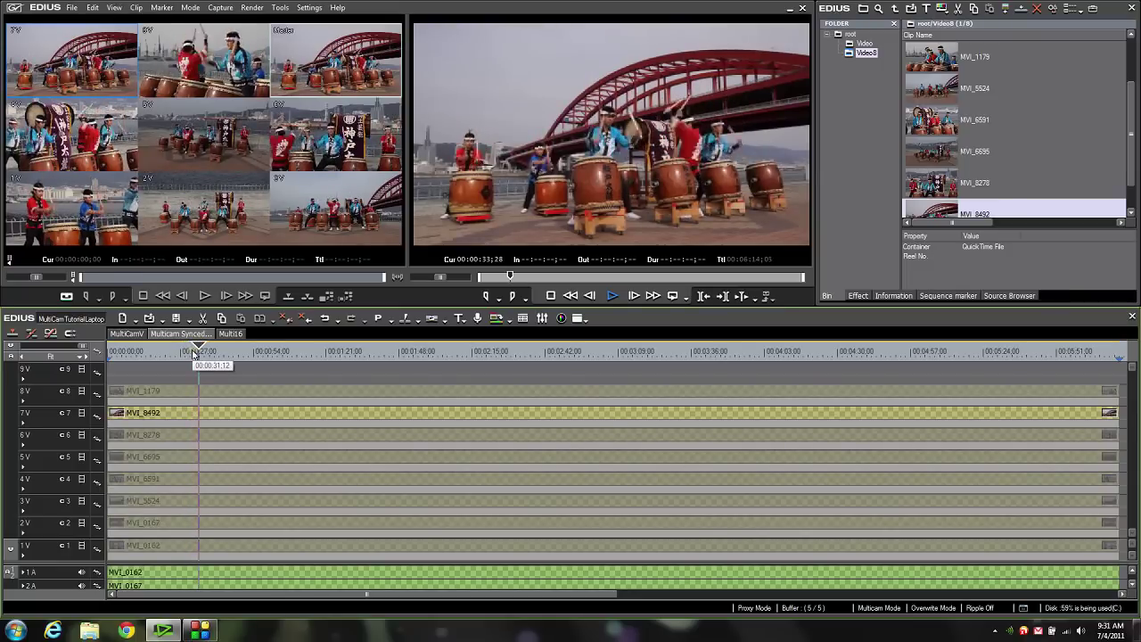
{"action": "key", "text": "space"}
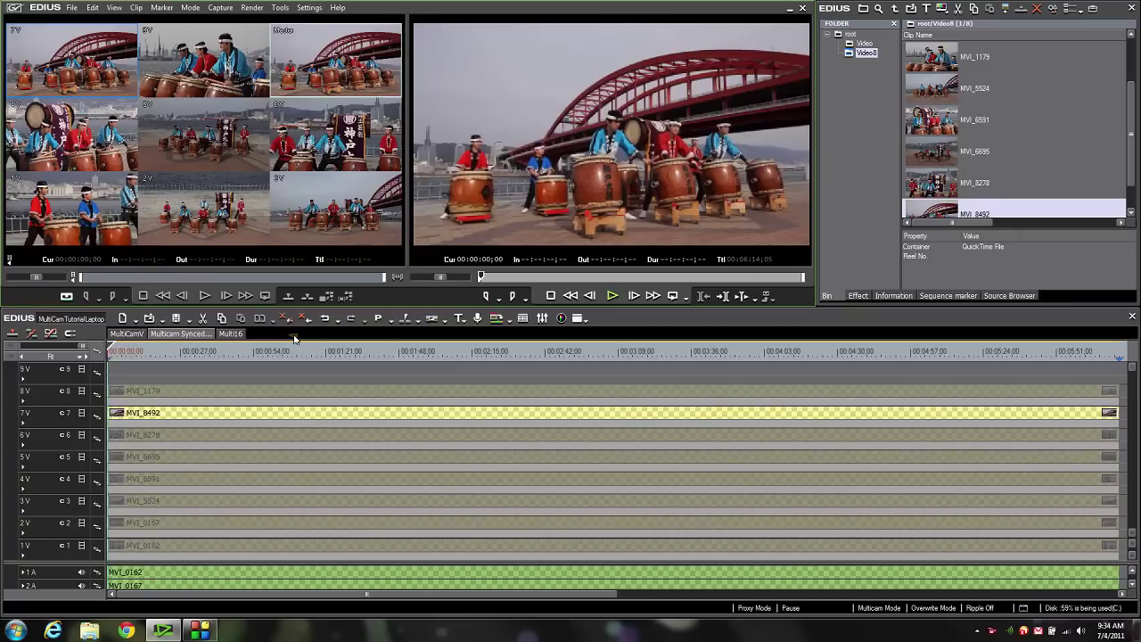
{"action": "key", "text": "space"}
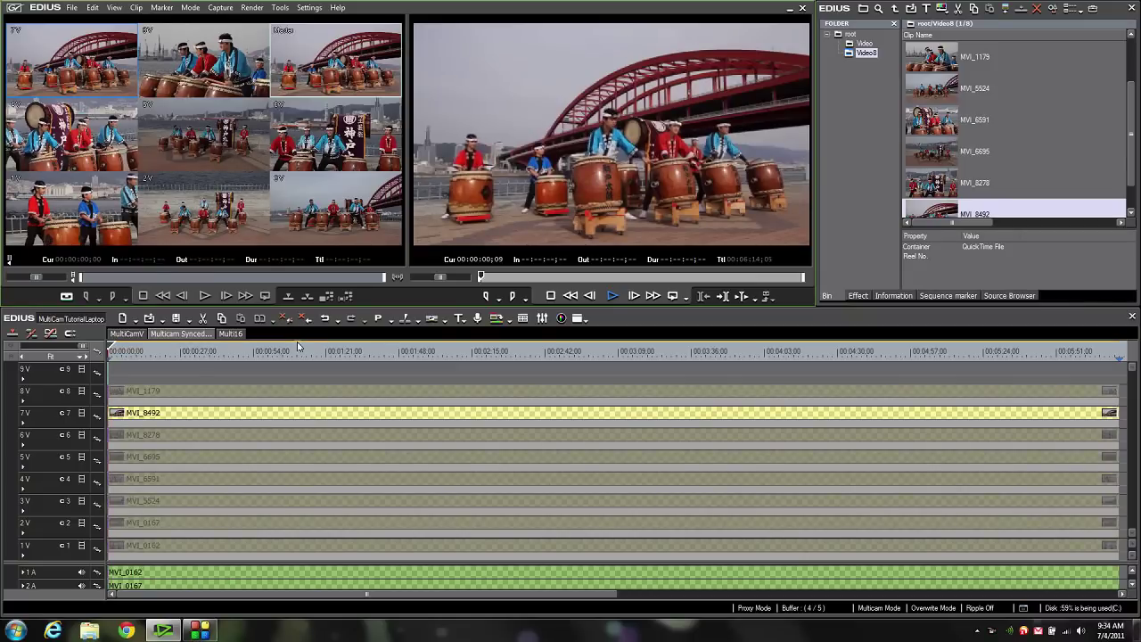
- During playback, cut live through the 4V, 3V, 5V, 8V and 7V camera angles
{"action": "left_click", "coordinate": [99, 157]}
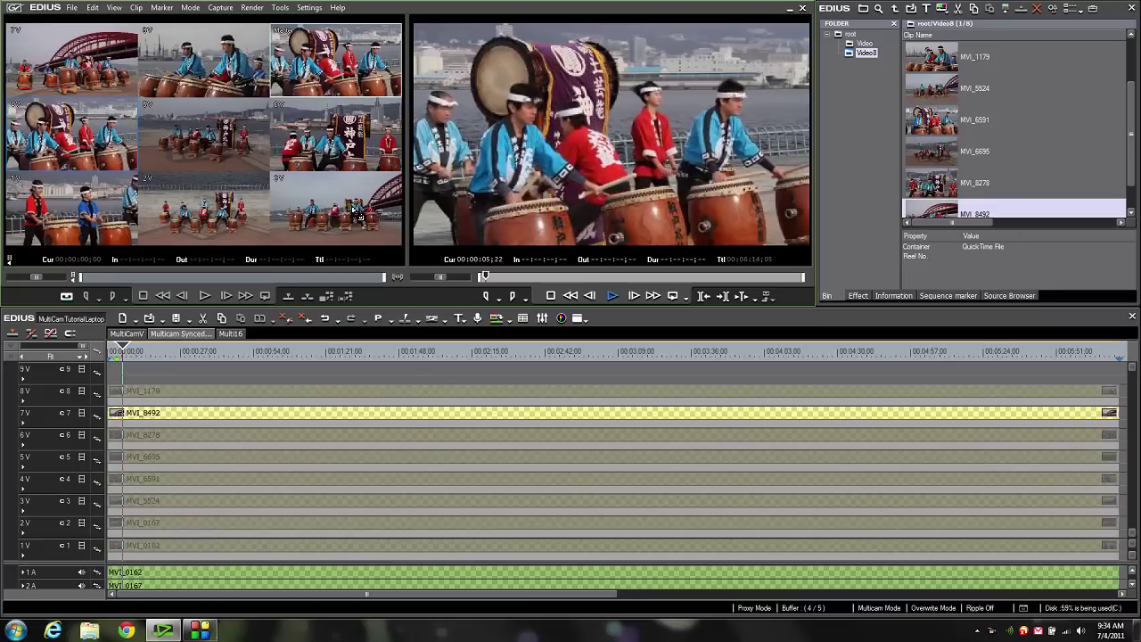
{"action": "left_click", "coordinate": [355, 210]}
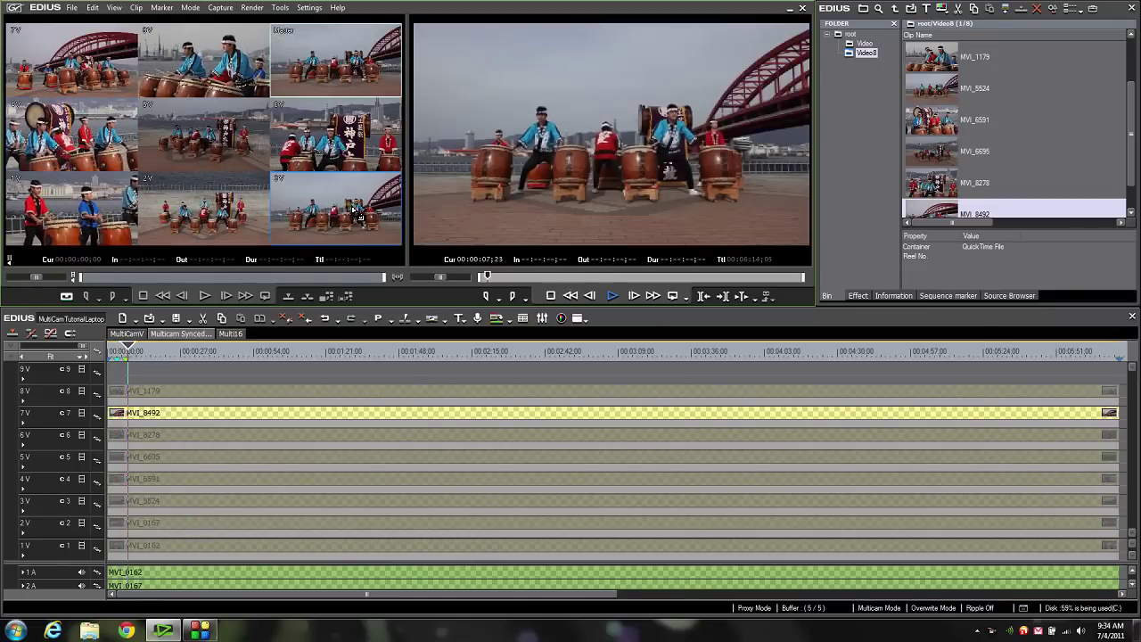
{"action": "left_click", "coordinate": [175, 145]}
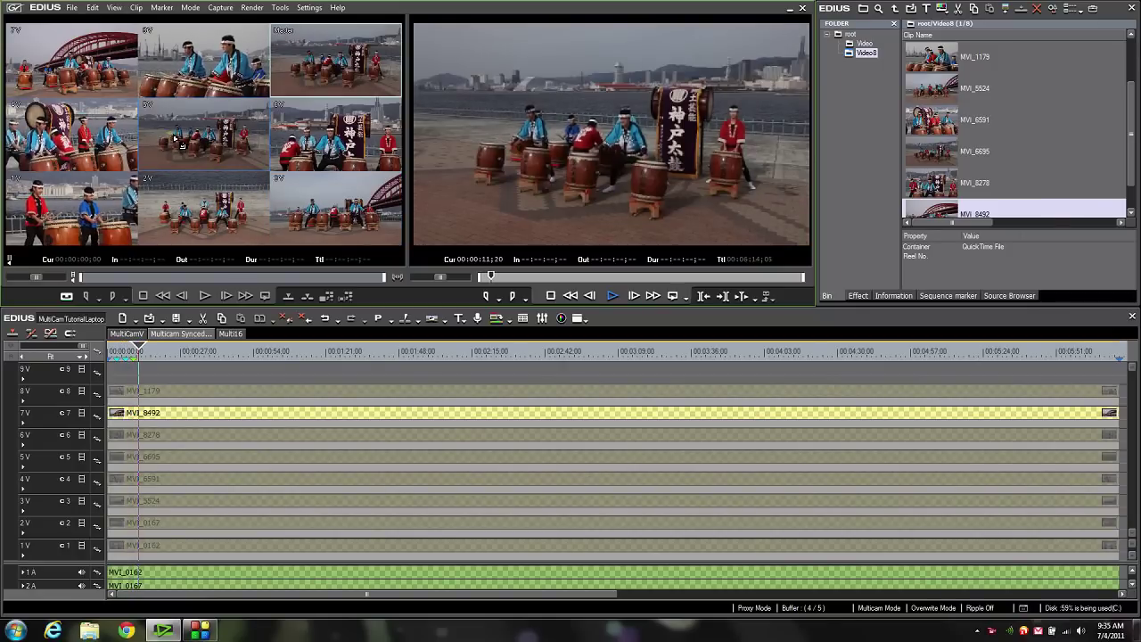
{"action": "left_click", "coordinate": [190, 73]}
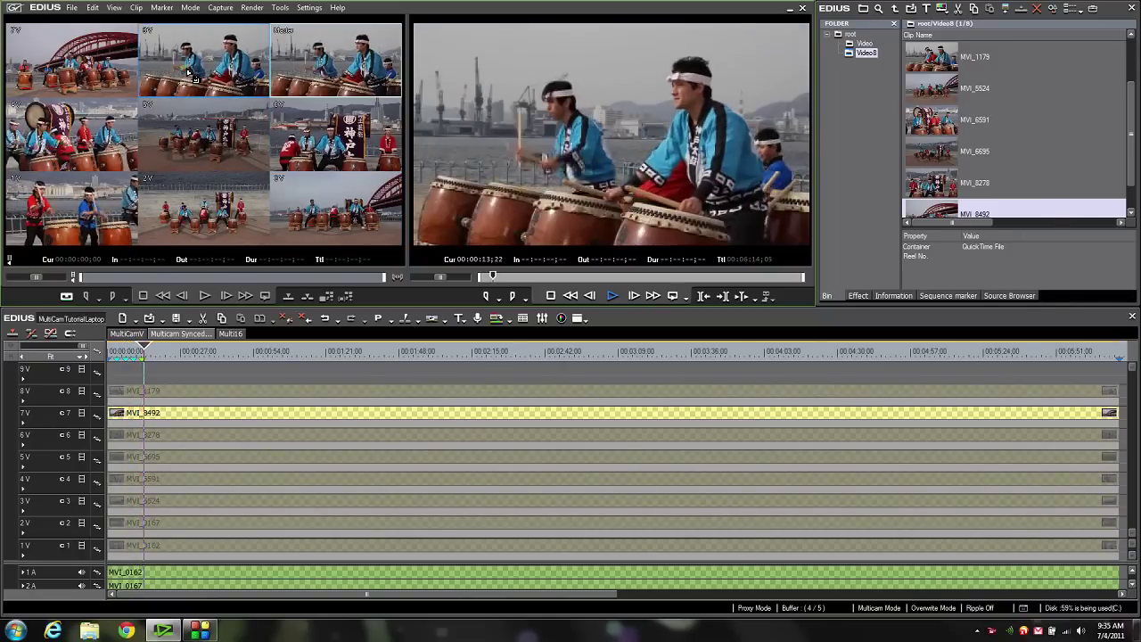
{"action": "left_click", "coordinate": [63, 73]}
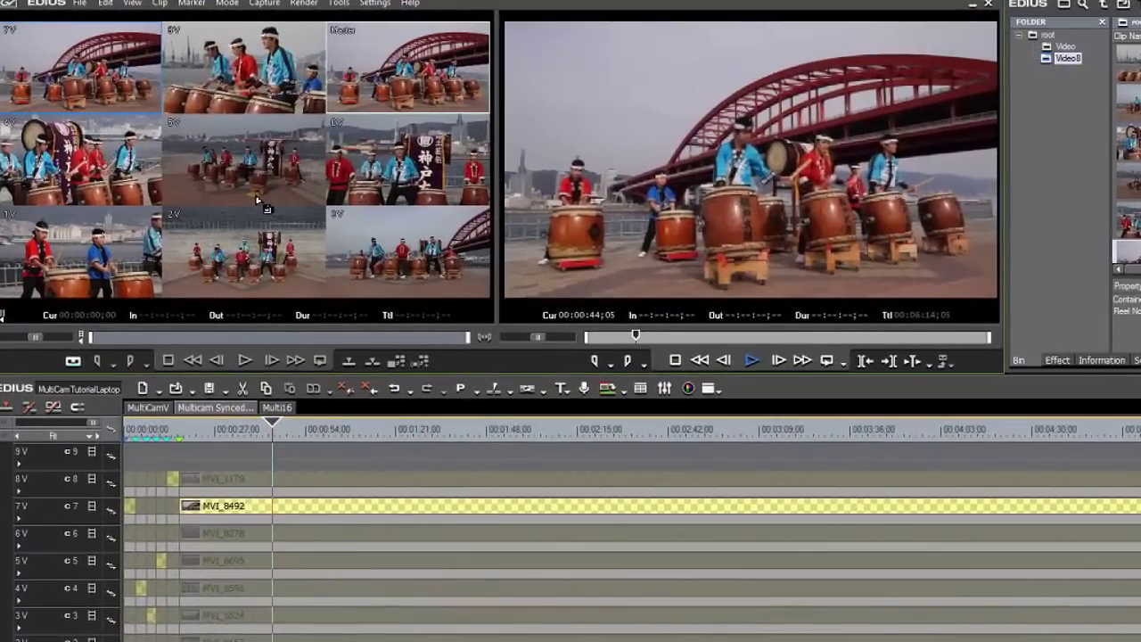
- Cut to the 5V, 4V, 8V and 1V angles, then stop playback at 00:00:58;16
{"action": "left_click", "coordinate": [259, 201]}
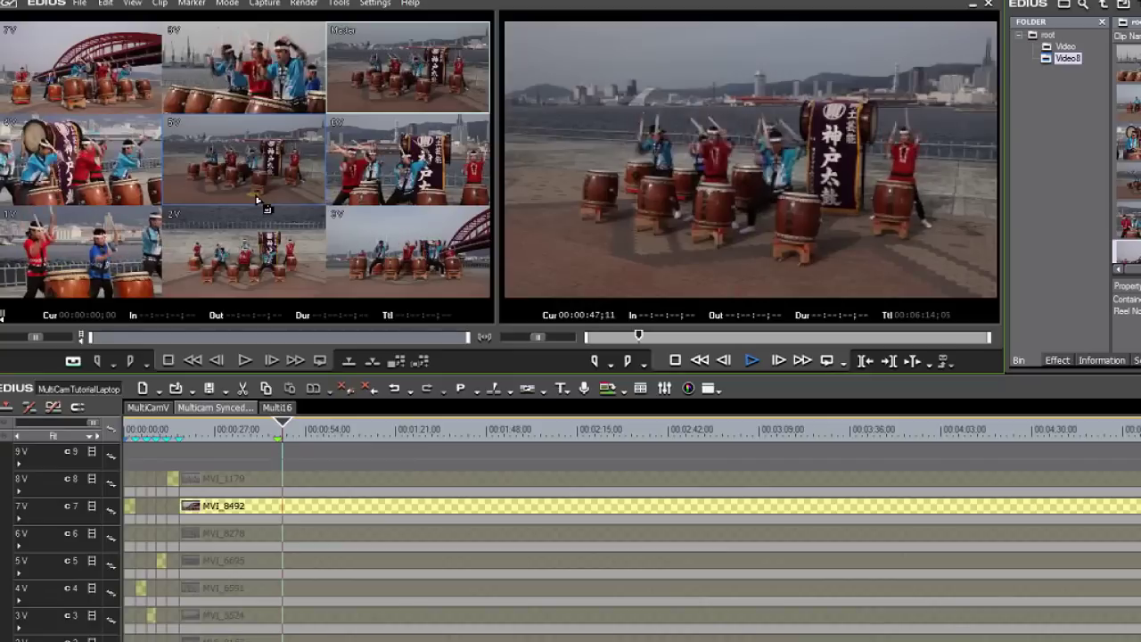
{"action": "key", "text": "4"}
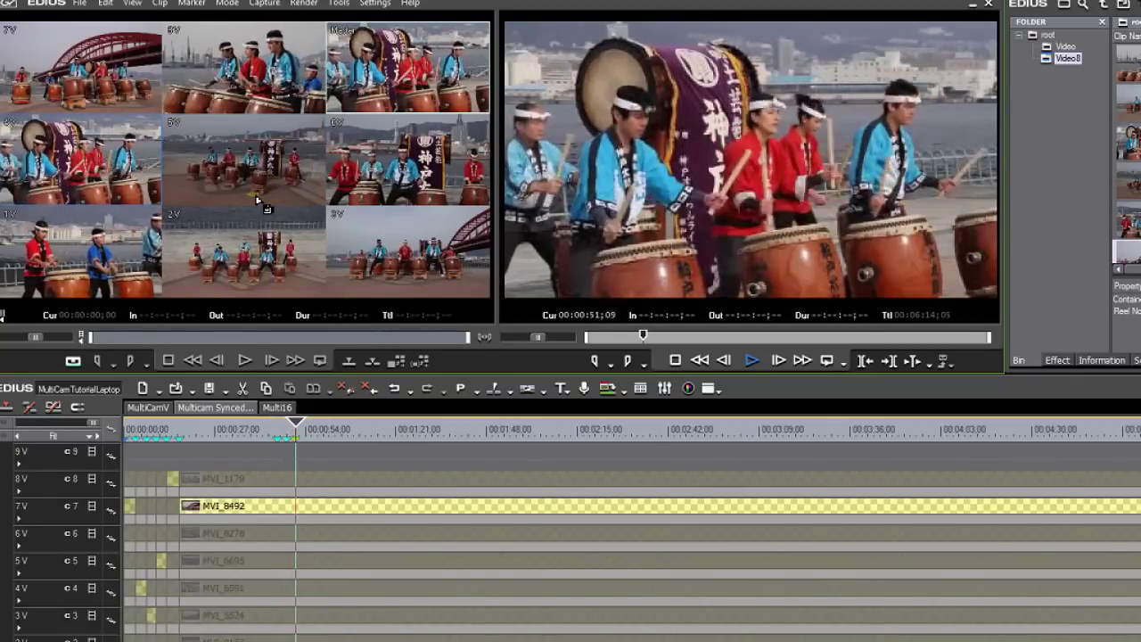
{"action": "key", "text": "8"}
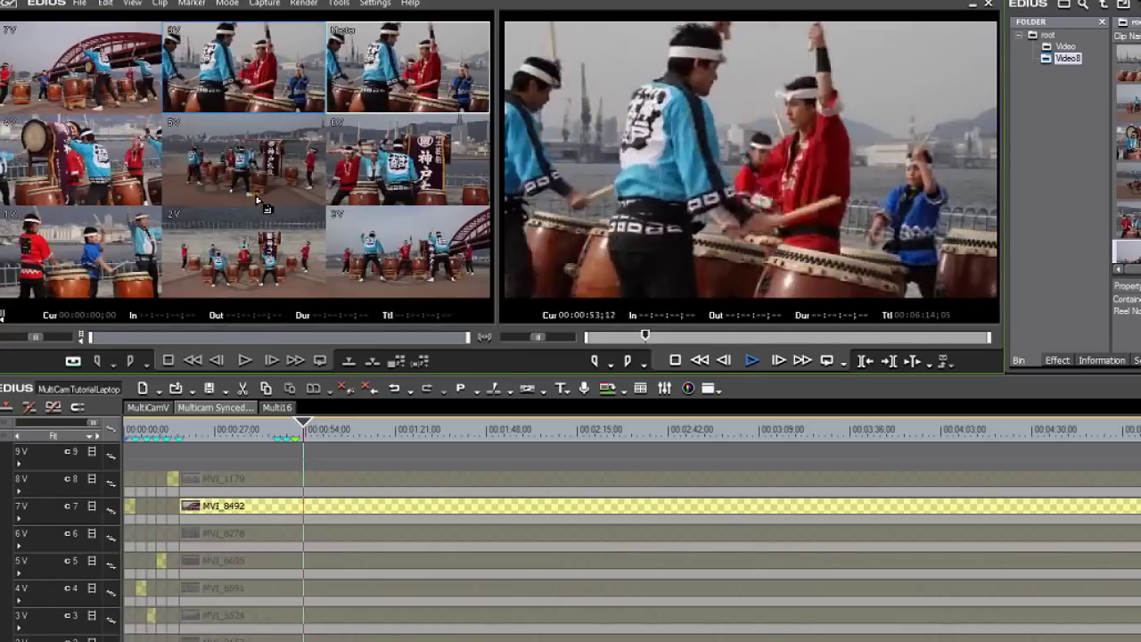
{"action": "key", "text": "1"}
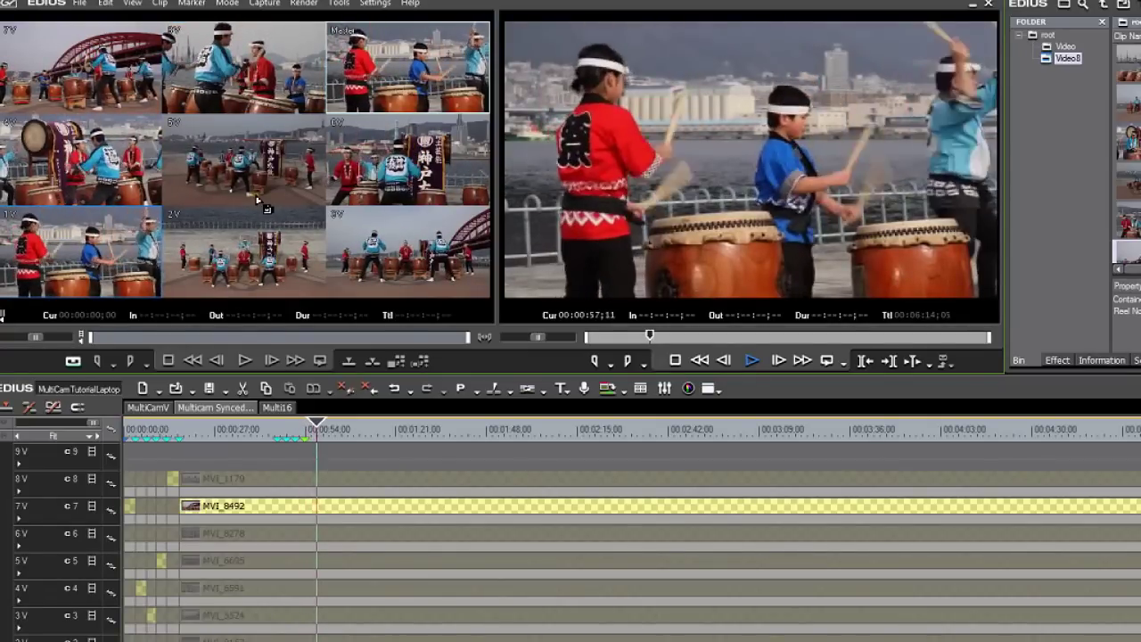
{"action": "key", "text": "space"}
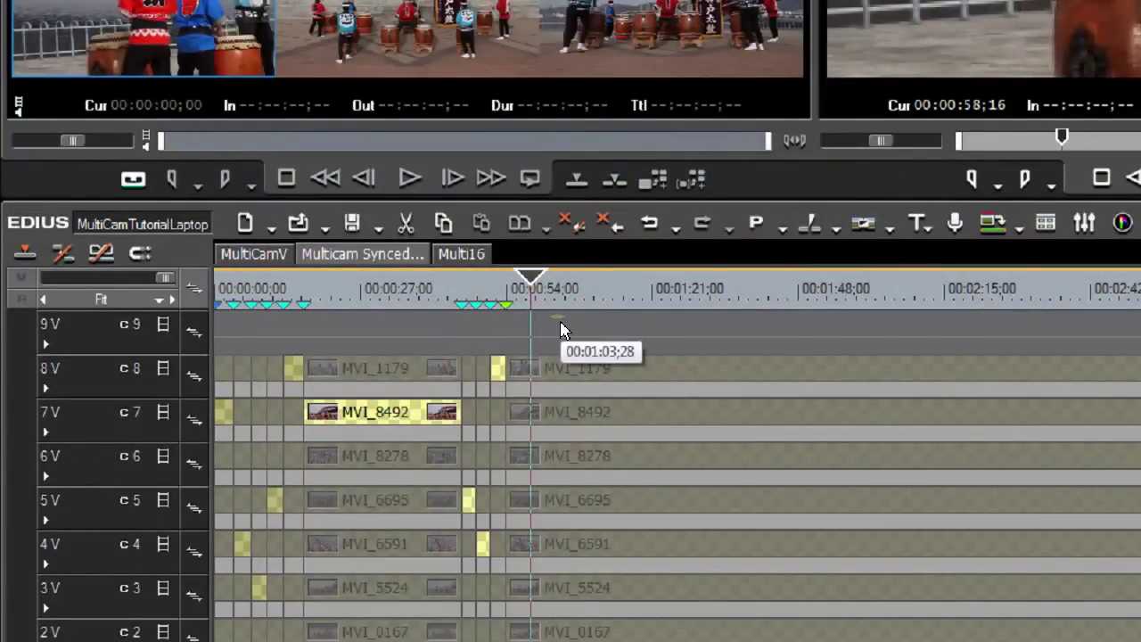
- Resume playback from 58 seconds and cut to the 6V camera angle
{"action": "key", "text": "space"}
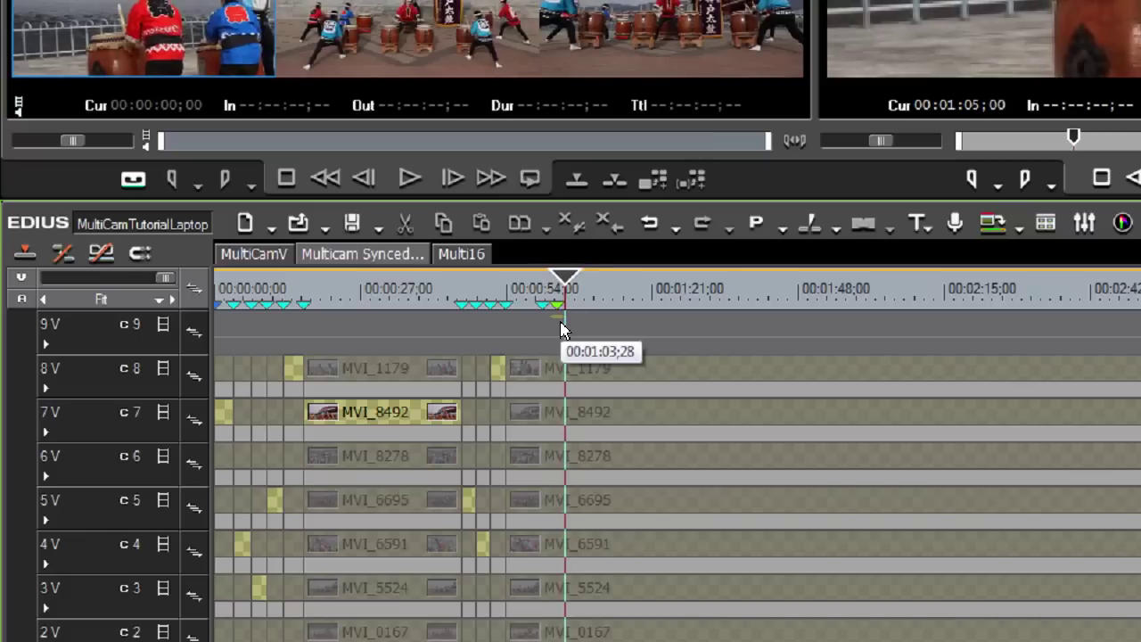
{"action": "key", "text": "6"}
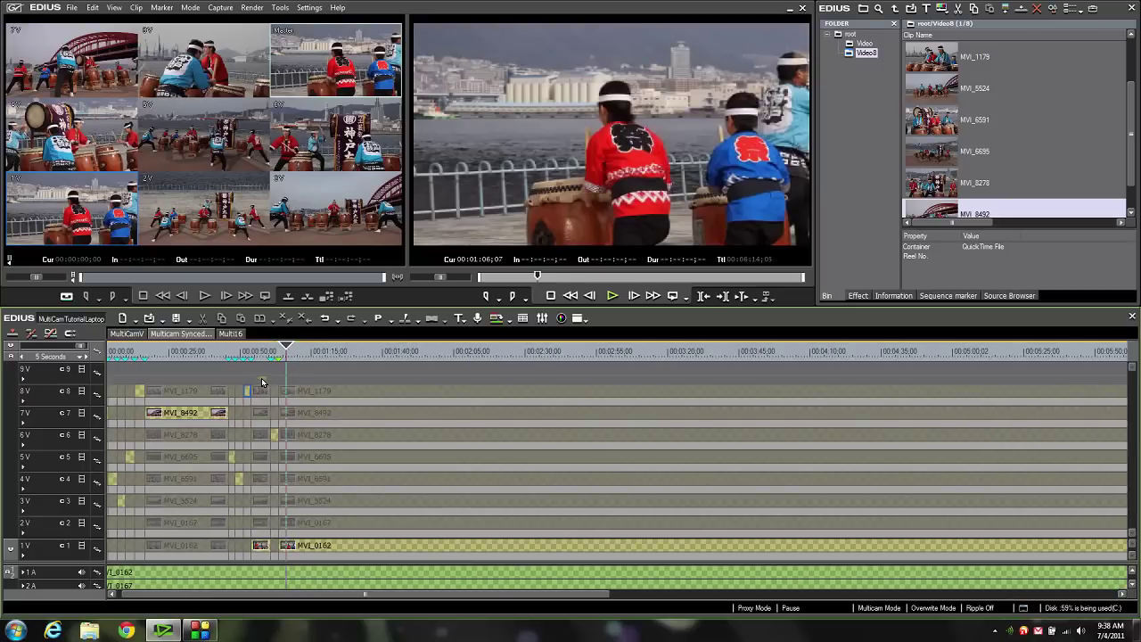
{"action": "scroll", "coordinate": [259, 383], "scroll_direction": "up", "scroll_amount": 3}
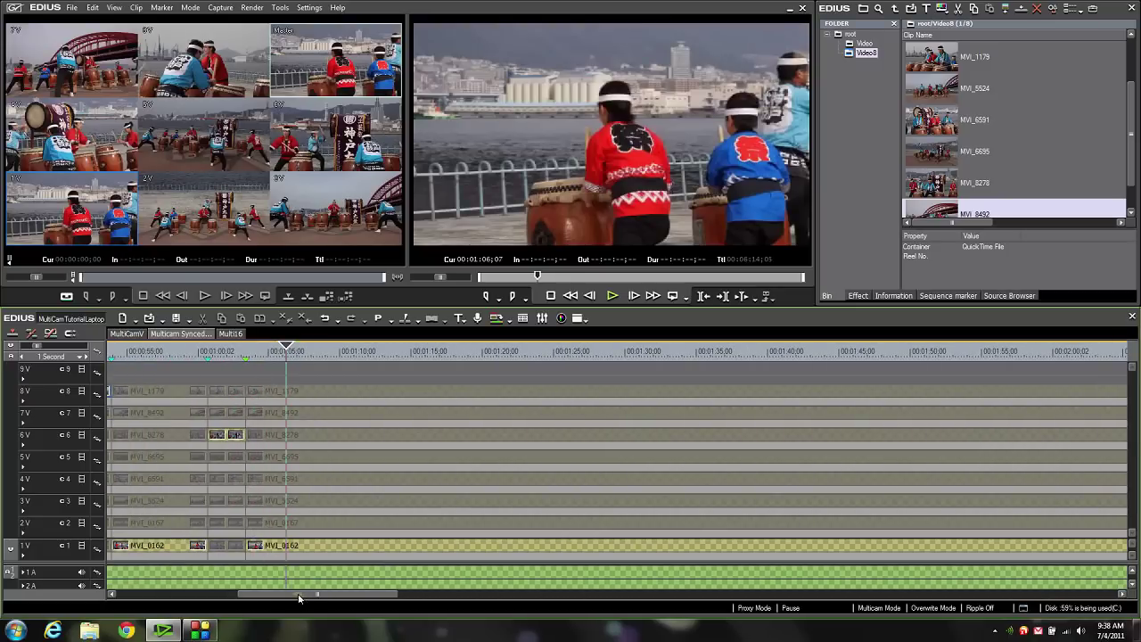
- Scrub back to about 00:00:59;15 and drag the MVI_1179-to-MVI_0162 edit point later
{"action": "left_click_drag", "start_coordinate": [299, 598], "coordinate": [274, 598]}
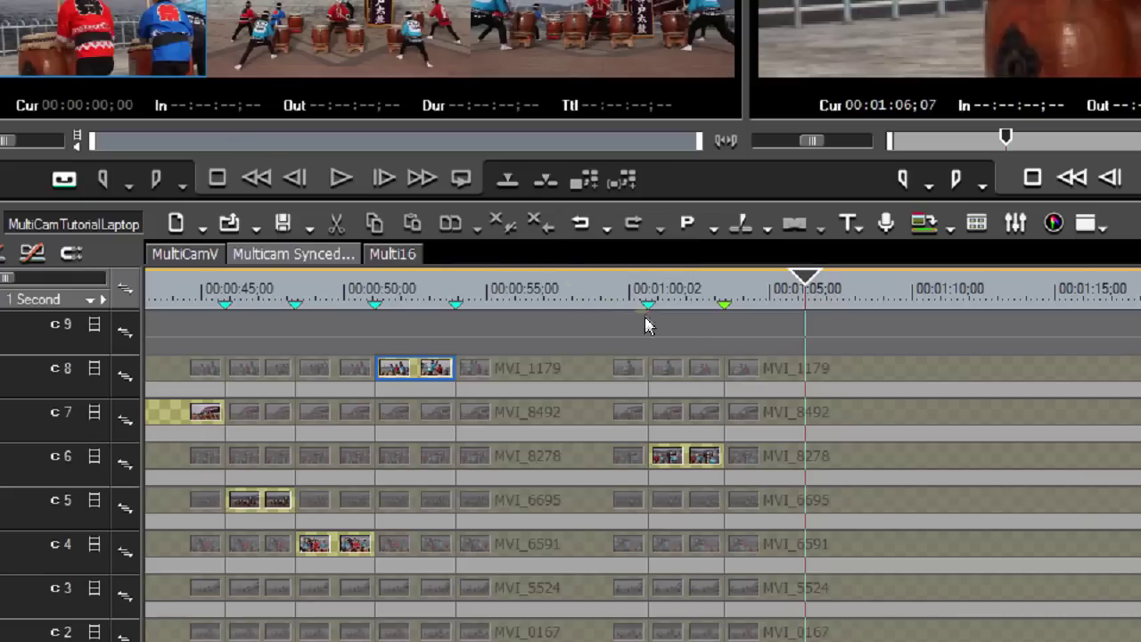
{"action": "left_click_drag", "start_coordinate": [648, 307], "coordinate": [604, 322]}
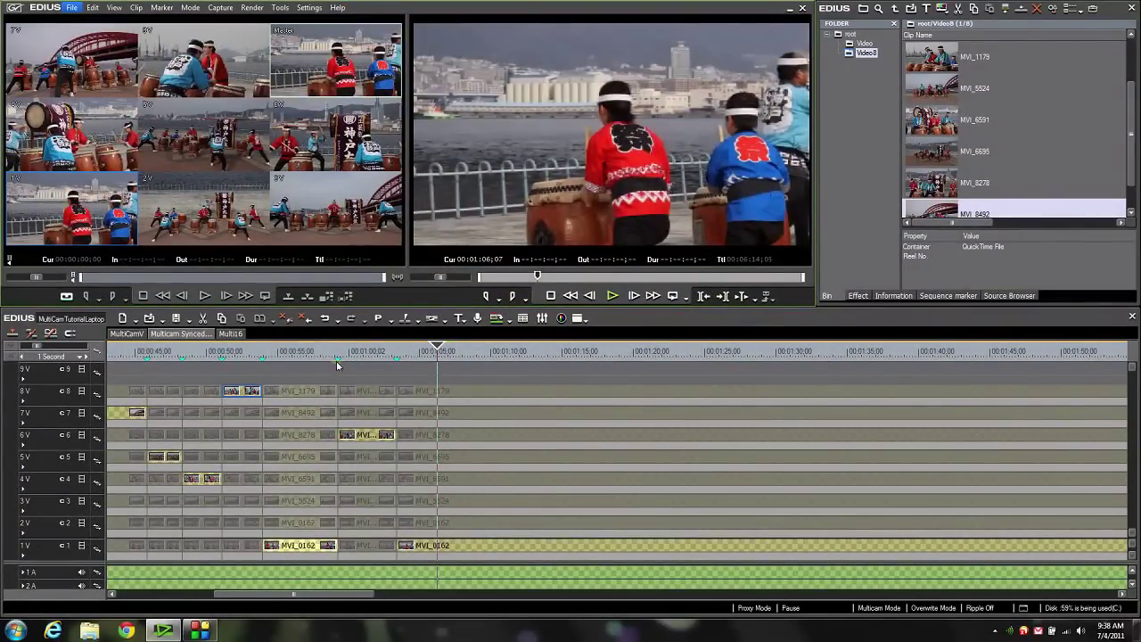
{"action": "left_click_drag", "start_coordinate": [261, 363], "coordinate": [230, 363]}
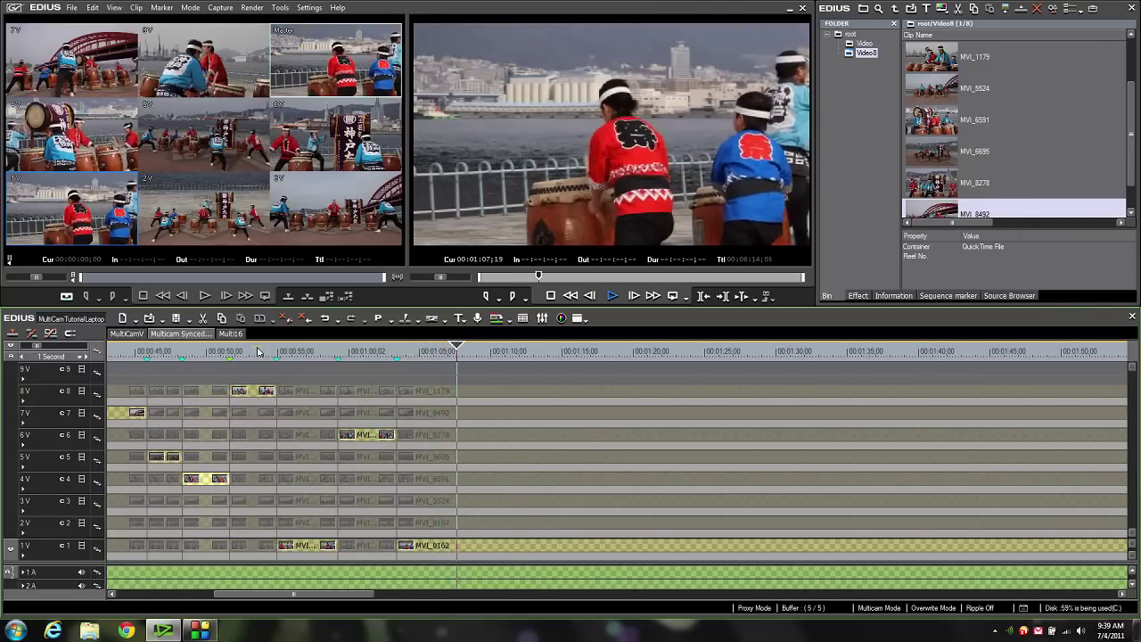
- Cut live to the wide 6V camera angle during playback
{"action": "key", "text": "6"}
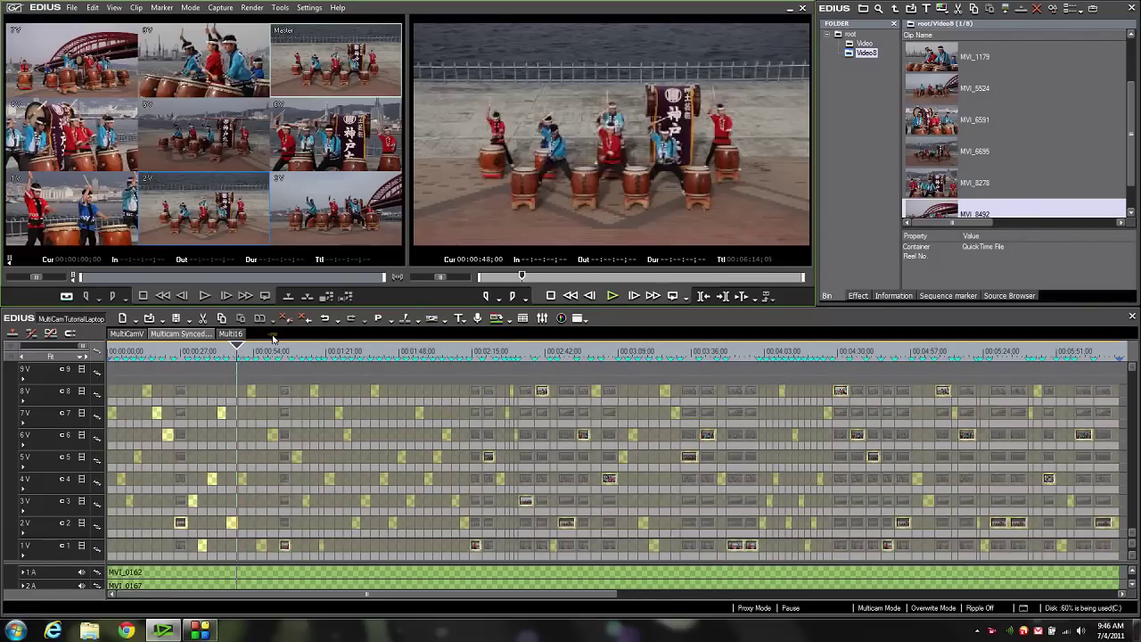
{"action": "left_click", "coordinate": [190, 9]}
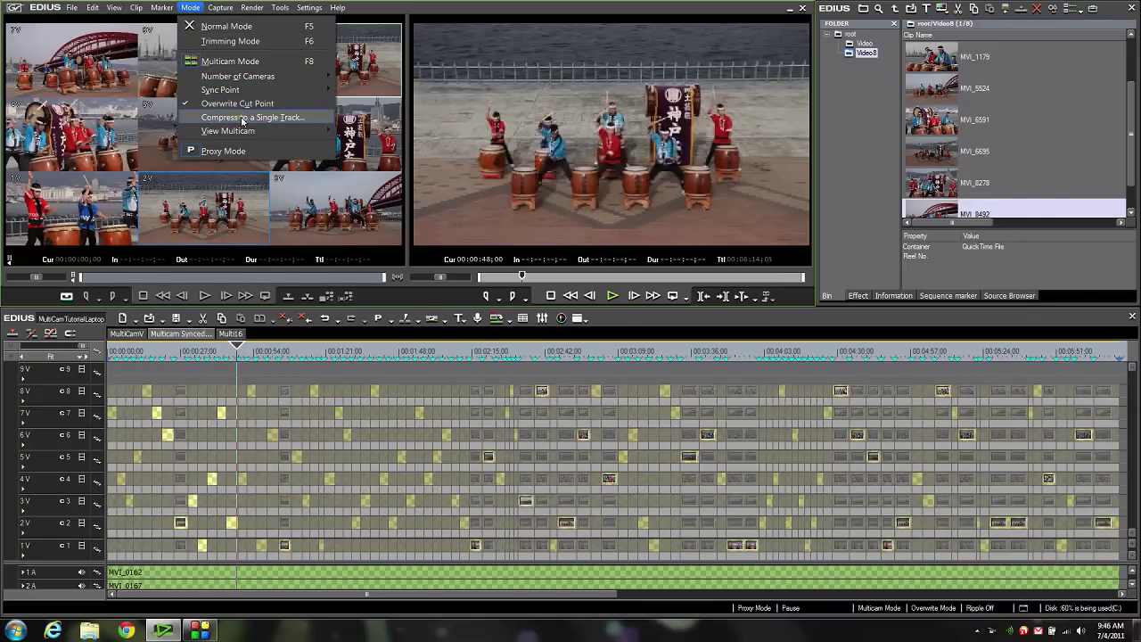
- Compress the multicam cuts onto a new video track, 10V
{"action": "left_click", "coordinate": [243, 119]}
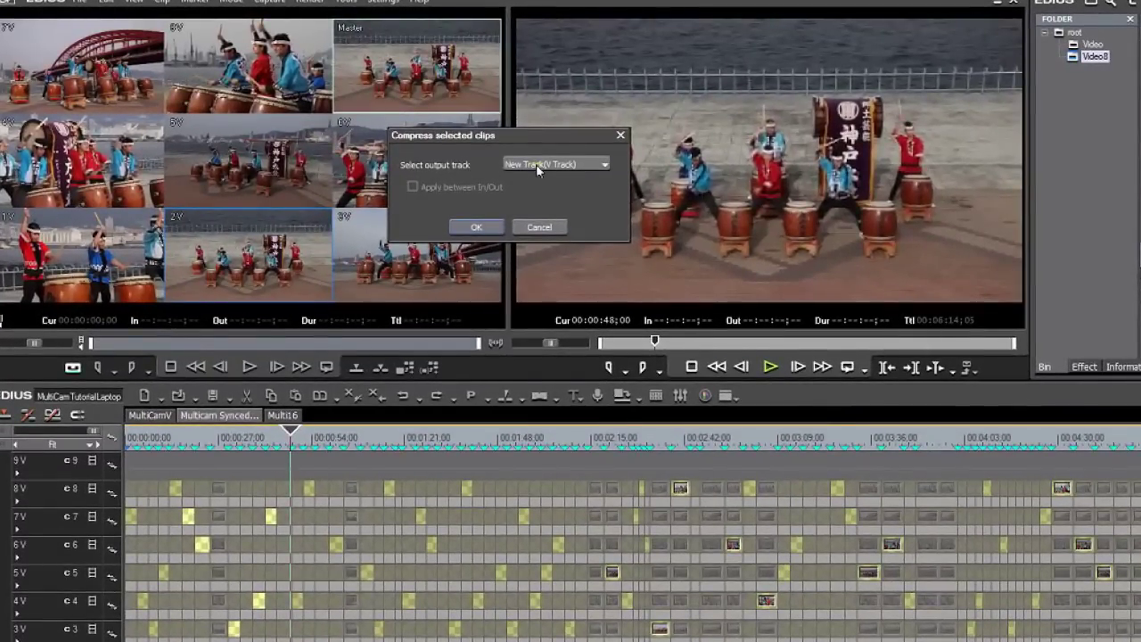
{"action": "left_click", "coordinate": [580, 164]}
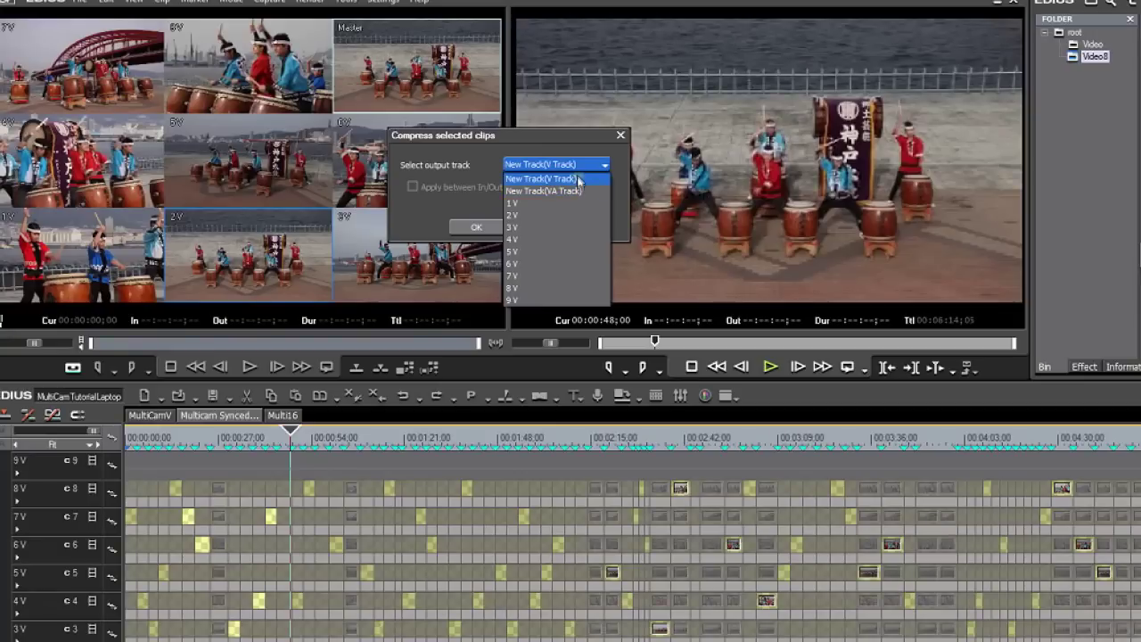
{"action": "left_click", "coordinate": [576, 163]}
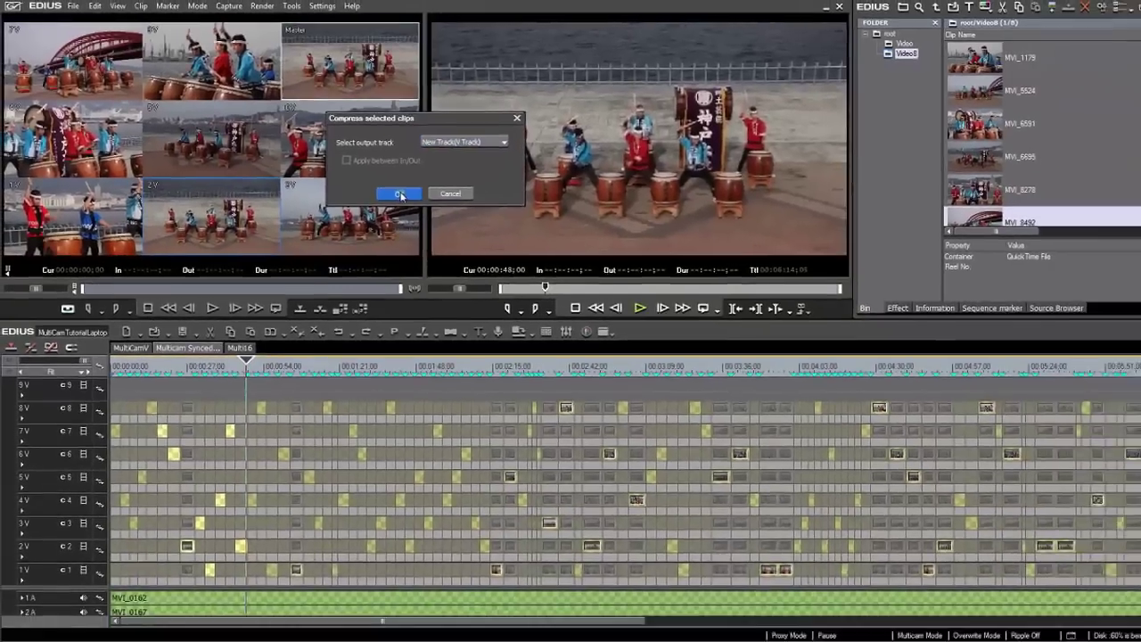
{"action": "left_click", "coordinate": [448, 214]}
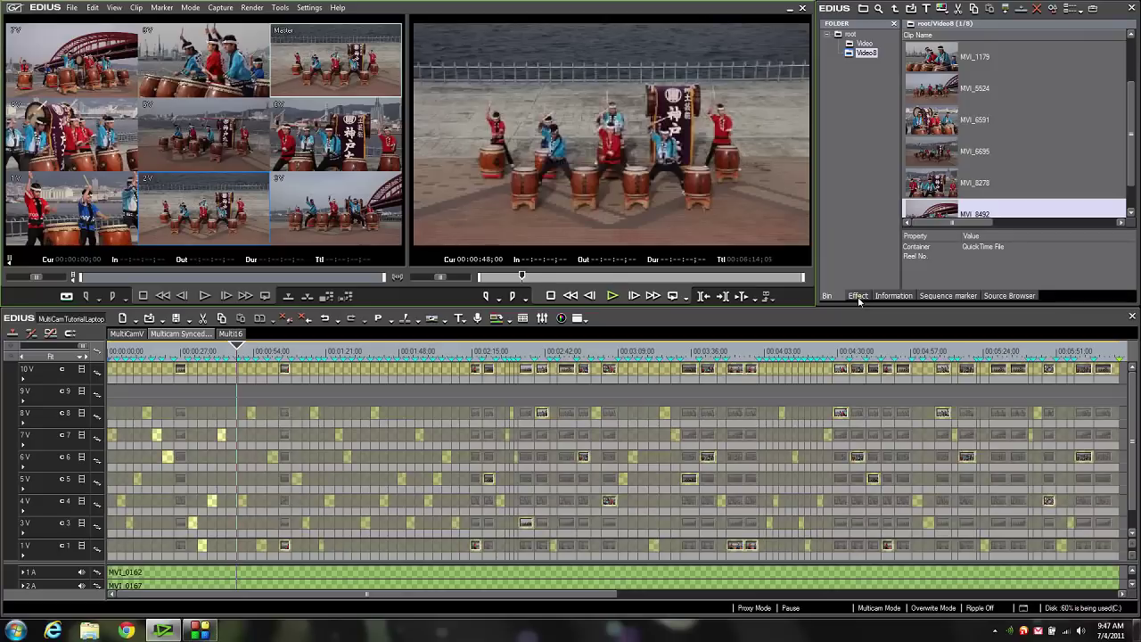
{"action": "left_click", "coordinate": [859, 296]}
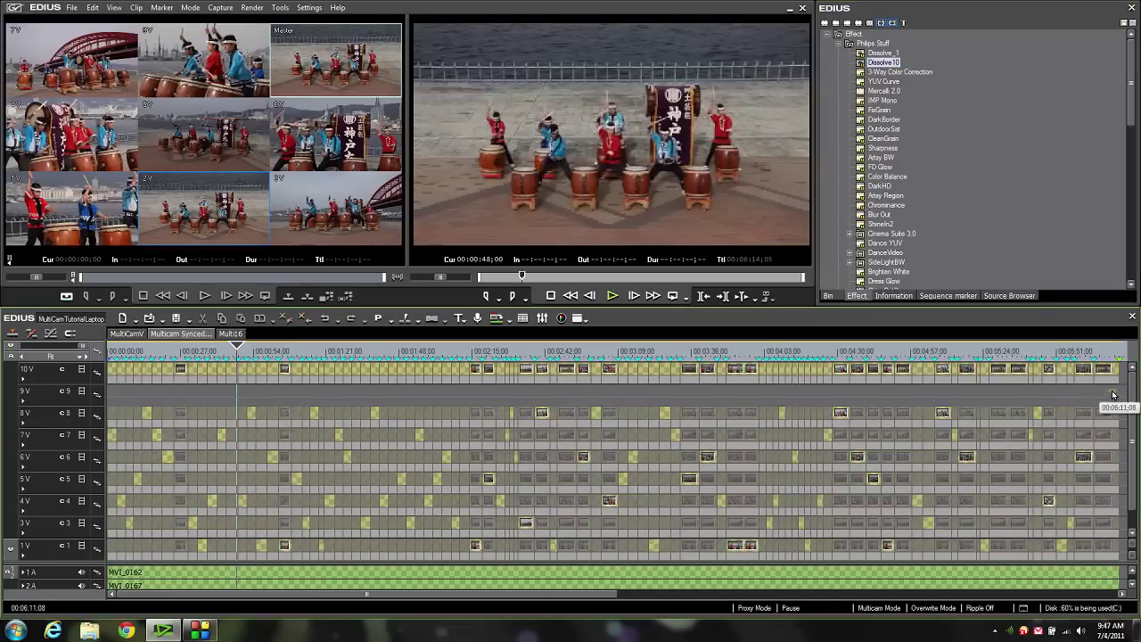
- Select every clip on track 10V and apply the Dissolve 10 transition to them
{"action": "left_click_drag", "start_coordinate": [1115, 374], "coordinate": [95, 364]}
{"action": "left_click_drag", "start_coordinate": [867, 62], "coordinate": [686, 372]}
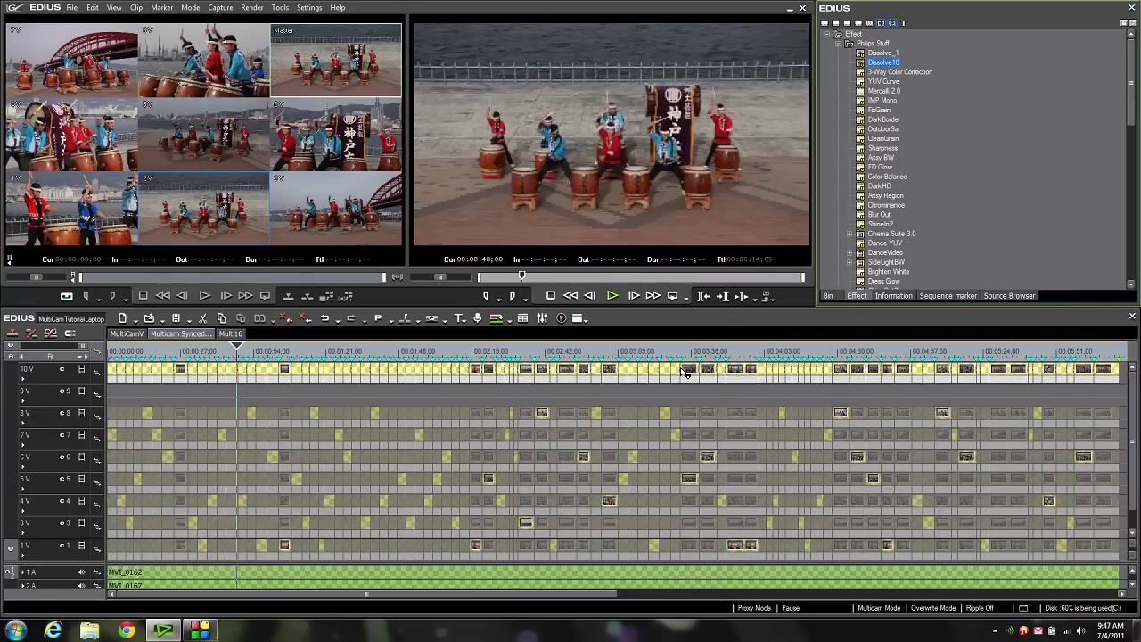
{"action": "left_click_drag", "start_coordinate": [686, 373], "coordinate": [687, 372]}
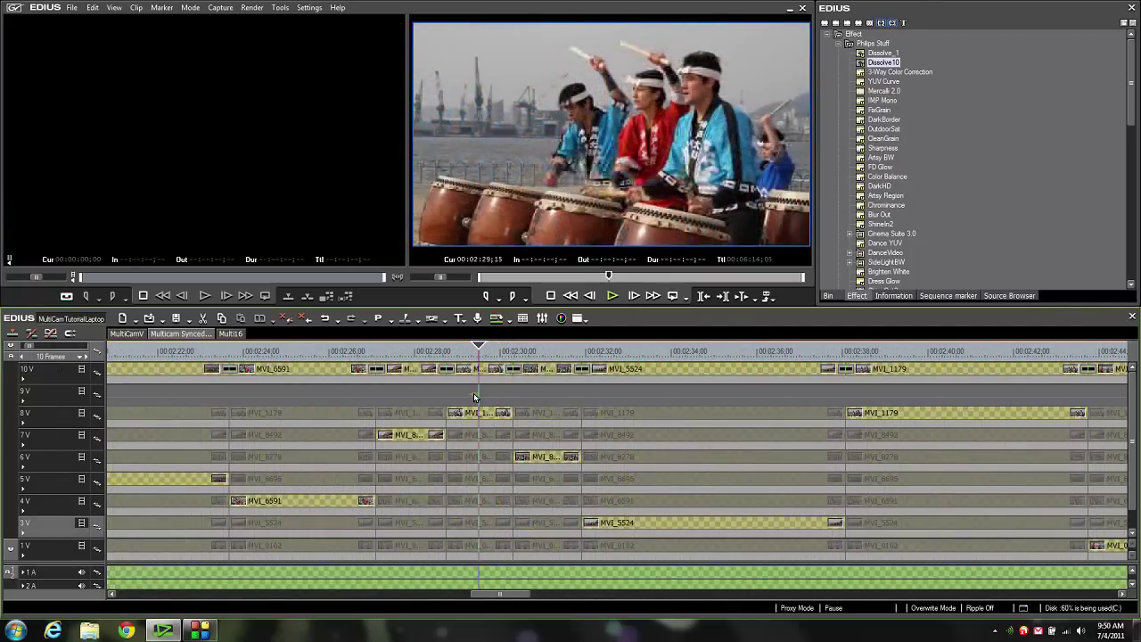
- Turn off the video of camera tracks 8V through 1V
{"action": "scroll", "coordinate": [474, 398], "scroll_direction": "down", "scroll_amount": 1}
{"action": "scroll", "coordinate": [475, 398], "scroll_direction": "down", "scroll_amount": 1}
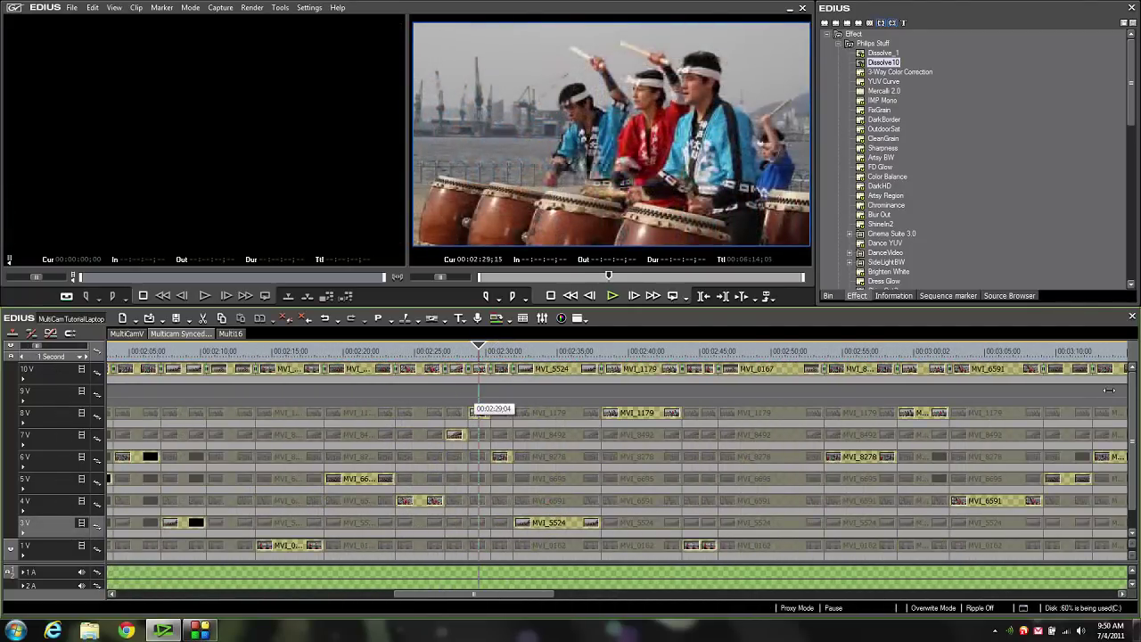
{"action": "scroll", "coordinate": [475, 403], "scroll_direction": "down", "scroll_amount": 2}
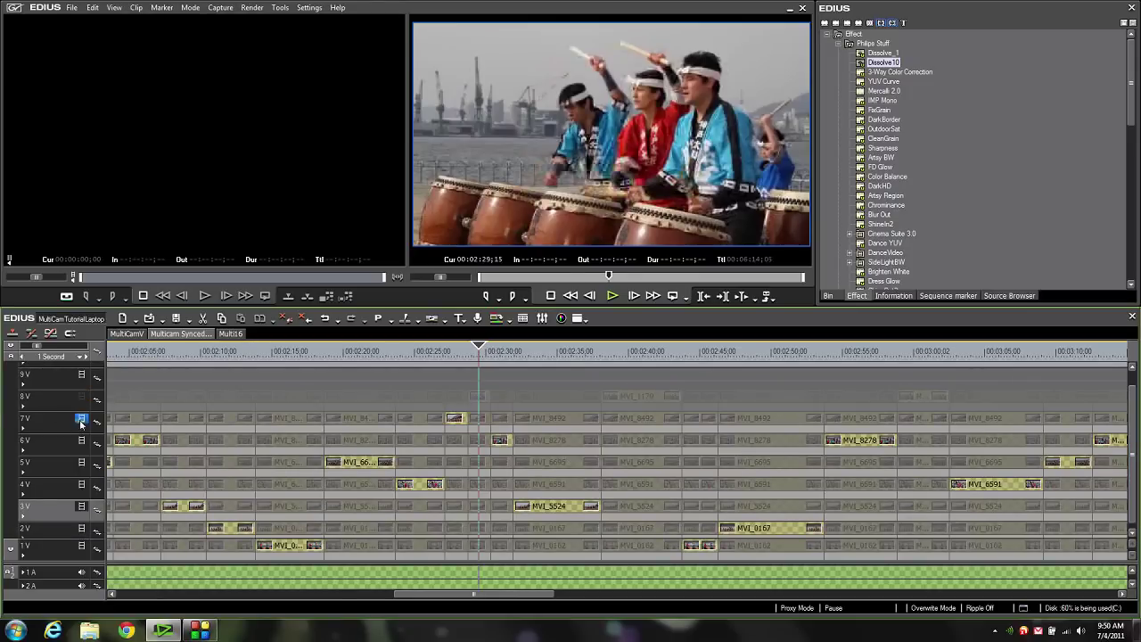
{"action": "left_click", "coordinate": [81, 396]}
{"action": "left_click", "coordinate": [81, 419]}
{"action": "left_click", "coordinate": [81, 441]}
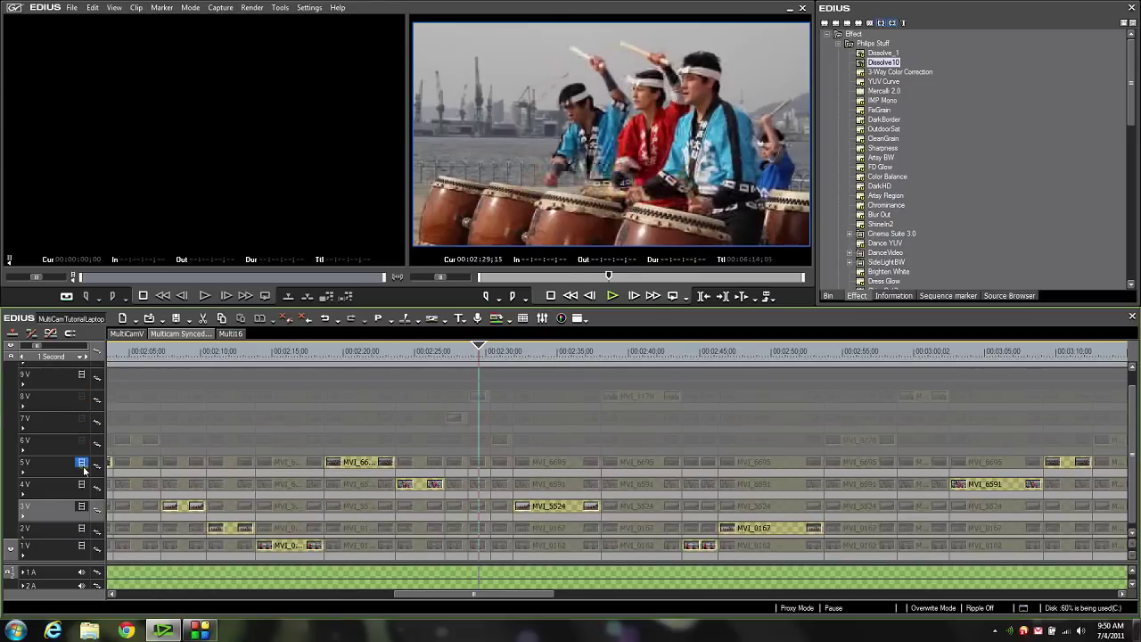
{"action": "left_click", "coordinate": [81, 462]}
{"action": "left_click", "coordinate": [82, 484]}
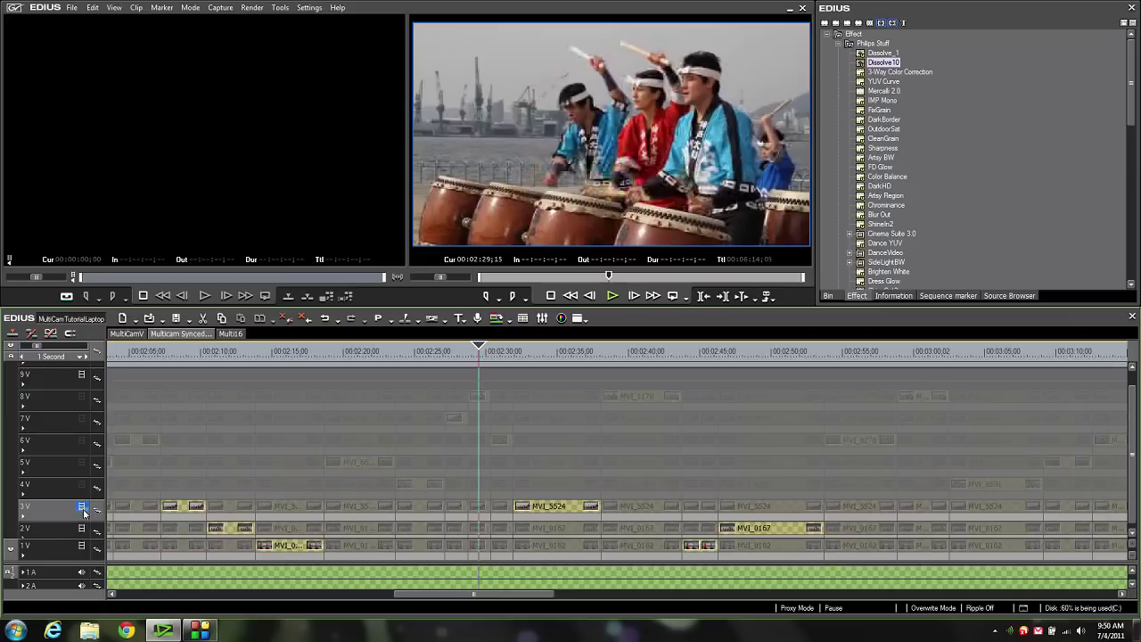
{"action": "left_click", "coordinate": [81, 506]}
{"action": "left_click", "coordinate": [81, 530]}
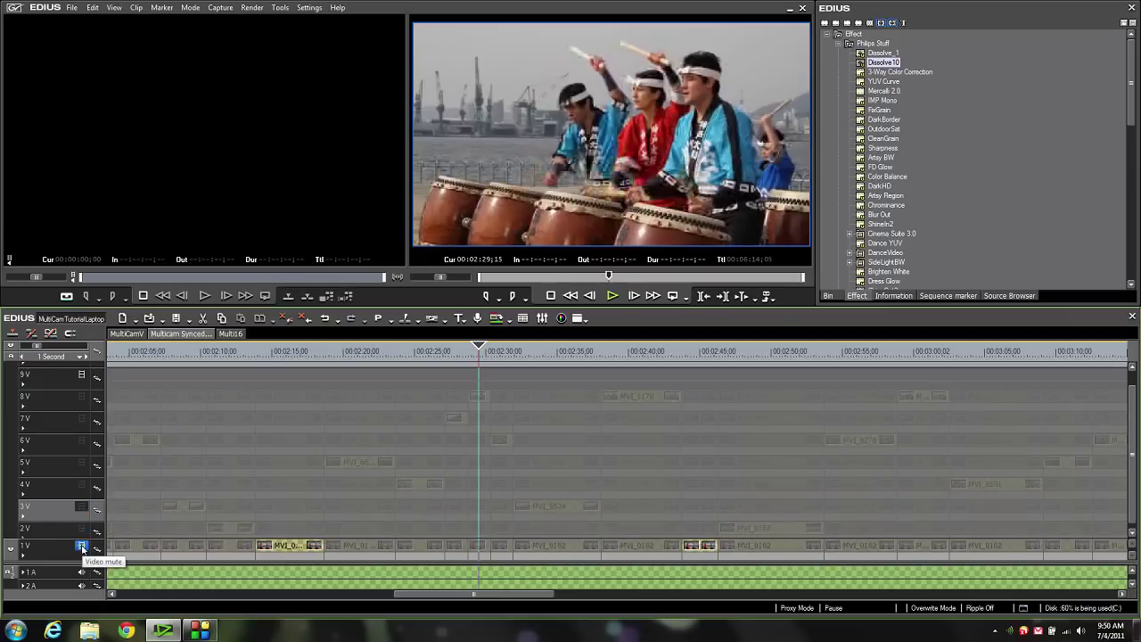
{"action": "left_click", "coordinate": [81, 547]}
- Toggle 8V–6V back on, switch them off again, and enlarge the timeline
{"action": "scroll", "coordinate": [1030, 409], "scroll_direction": "up", "scroll_amount": 1}
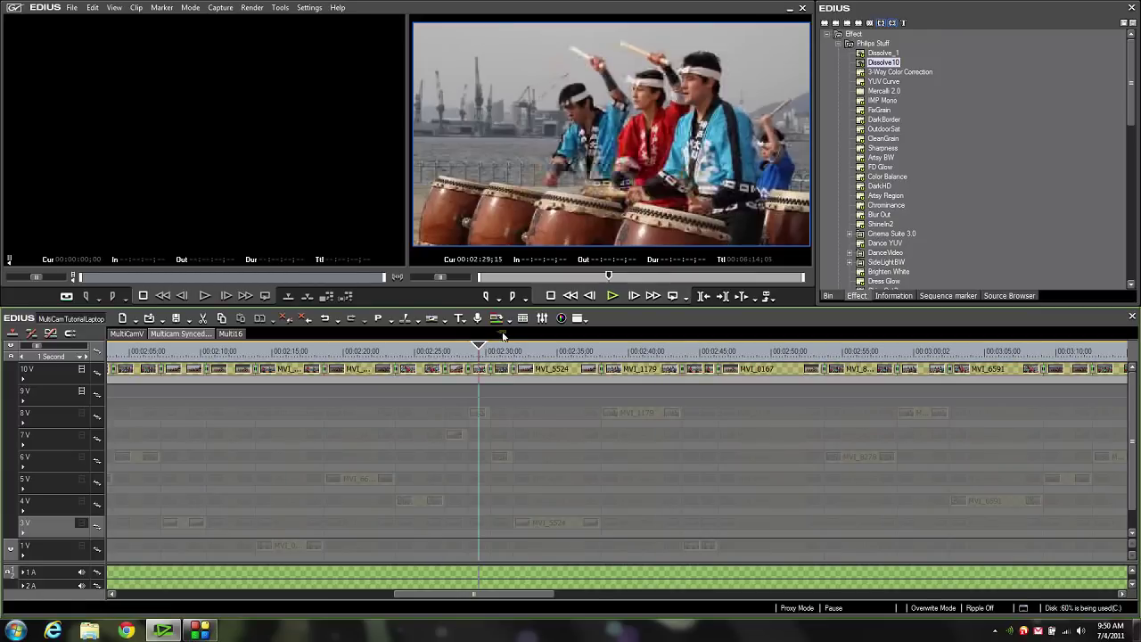
{"action": "left_click", "coordinate": [81, 413]}
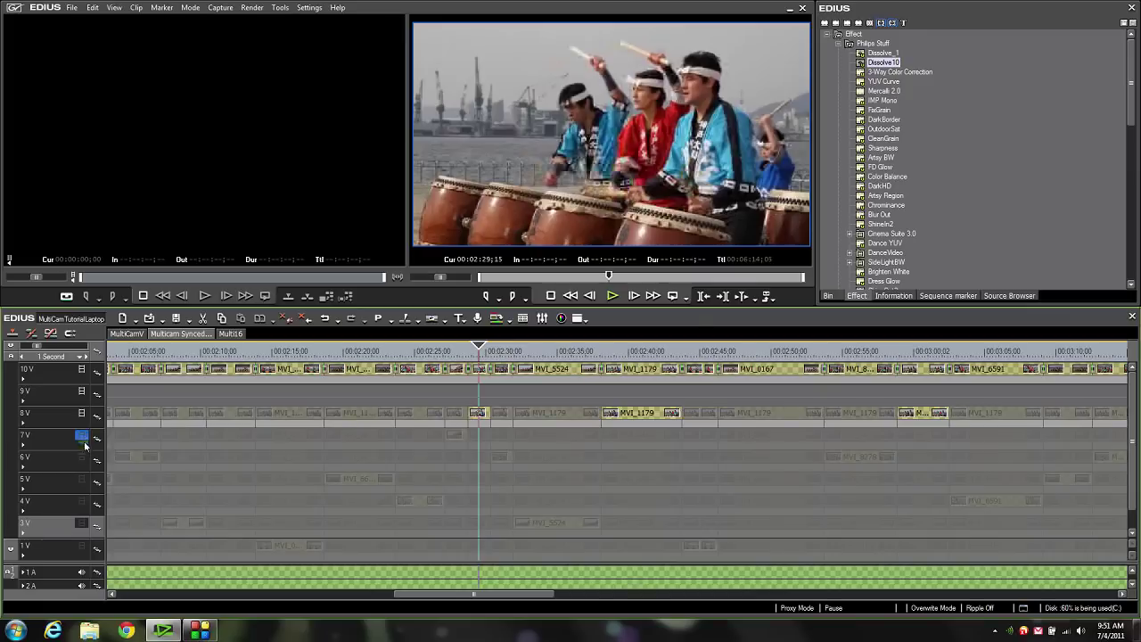
{"action": "left_click", "coordinate": [82, 436]}
{"action": "left_click", "coordinate": [81, 459]}
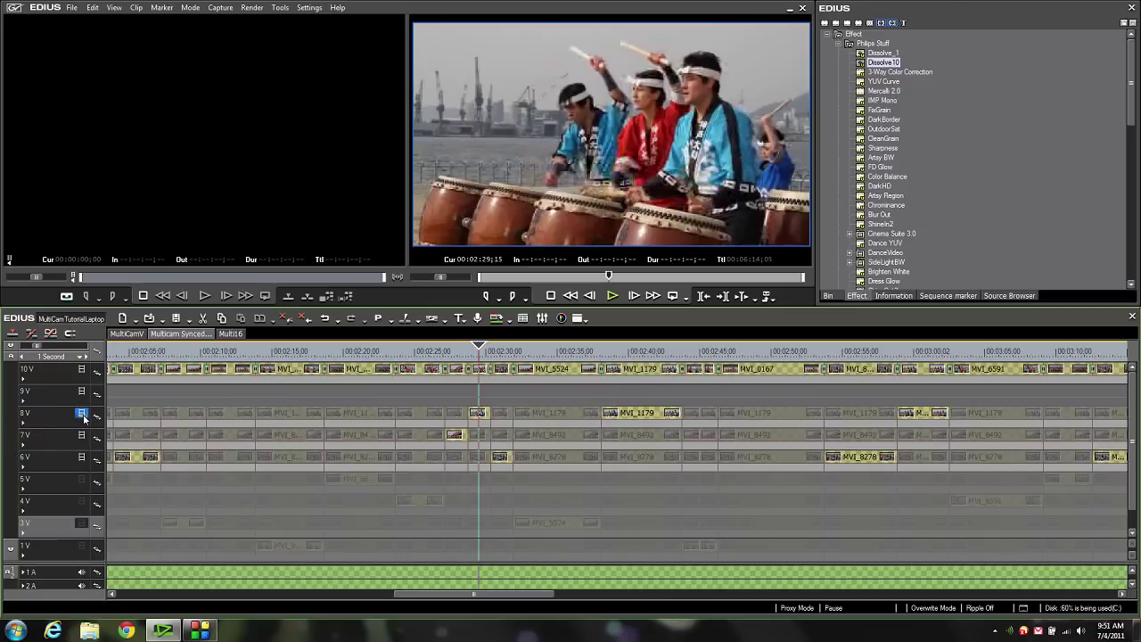
{"action": "left_click_drag", "start_coordinate": [83, 416], "coordinate": [82, 459]}
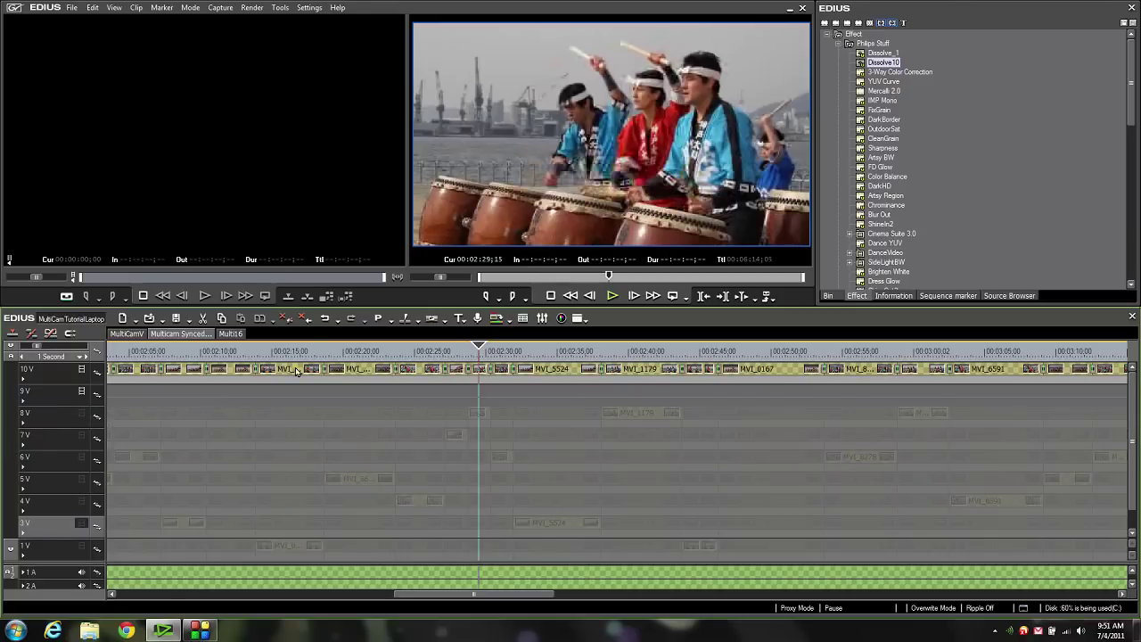
{"action": "left_click_drag", "start_coordinate": [356, 307], "coordinate": [370, 147]}
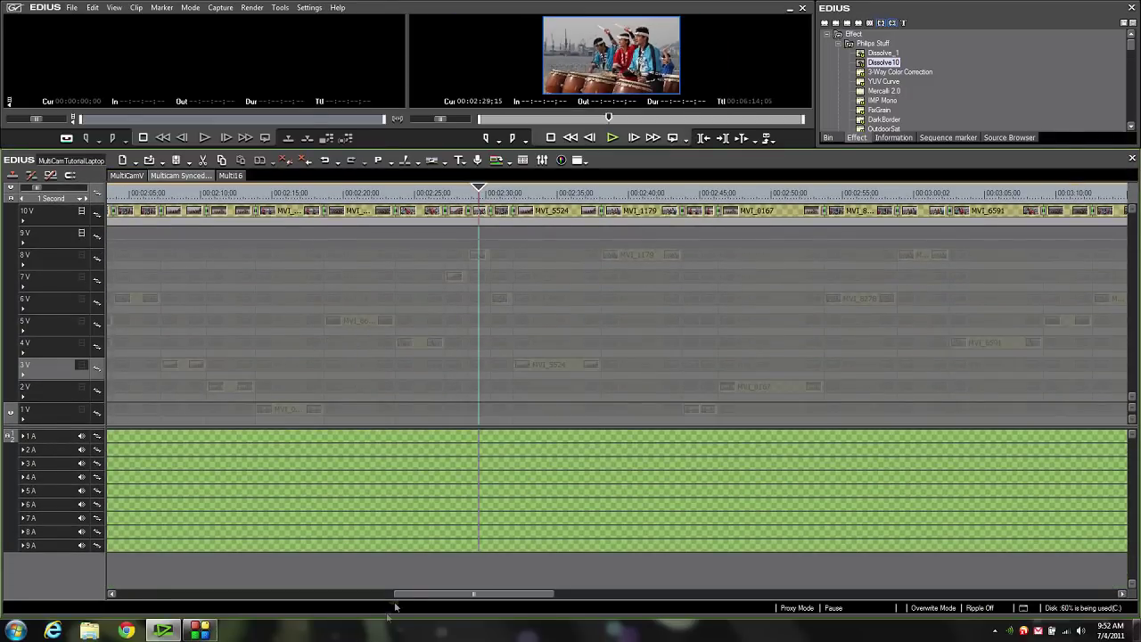
- Return to the sequence start and mute audio tracks 1A through 8A
{"action": "left_click_drag", "start_coordinate": [413, 594], "coordinate": [128, 594]}
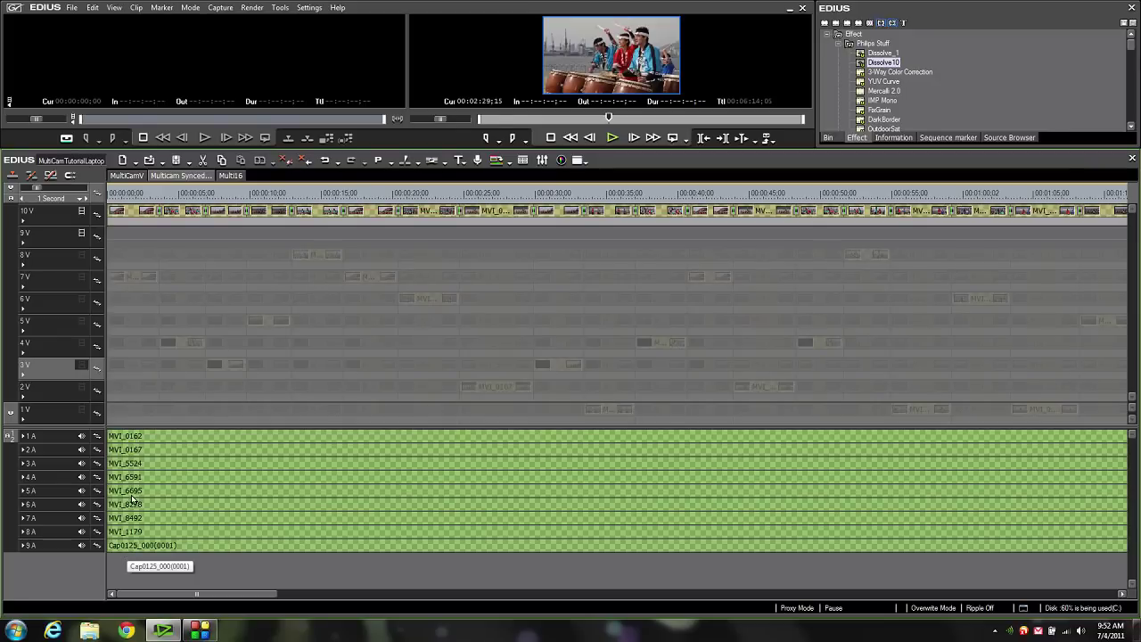
{"action": "left_click", "coordinate": [81, 437]}
{"action": "left_click", "coordinate": [82, 450]}
{"action": "left_click", "coordinate": [81, 464]}
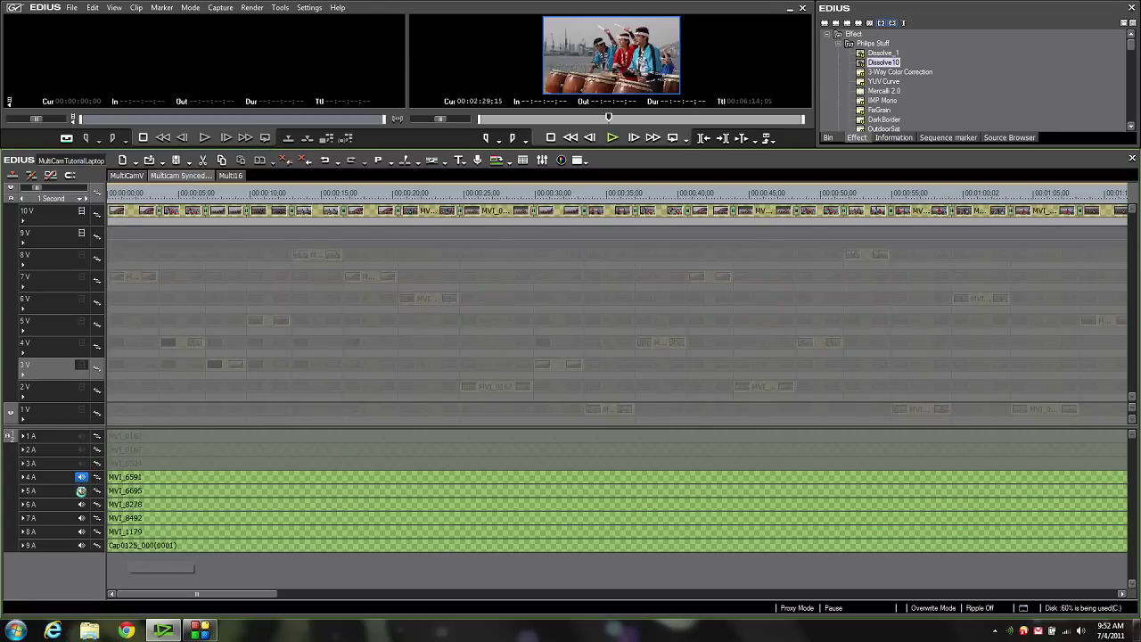
{"action": "left_click", "coordinate": [81, 477]}
{"action": "left_click", "coordinate": [81, 491]}
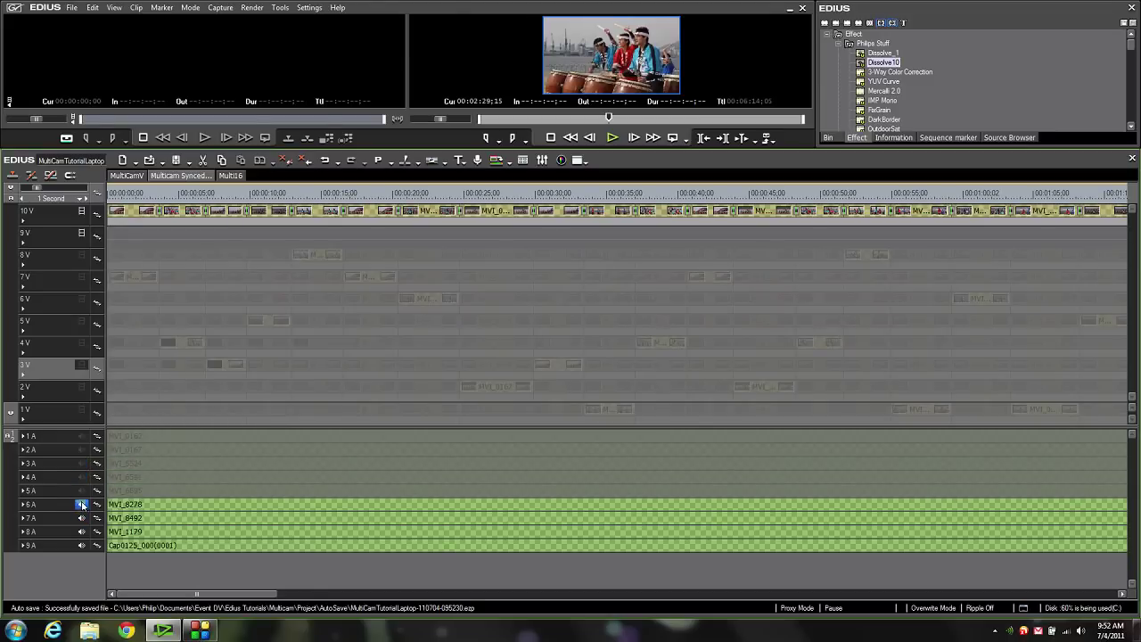
{"action": "left_click", "coordinate": [82, 505]}
{"action": "left_click", "coordinate": [81, 518]}
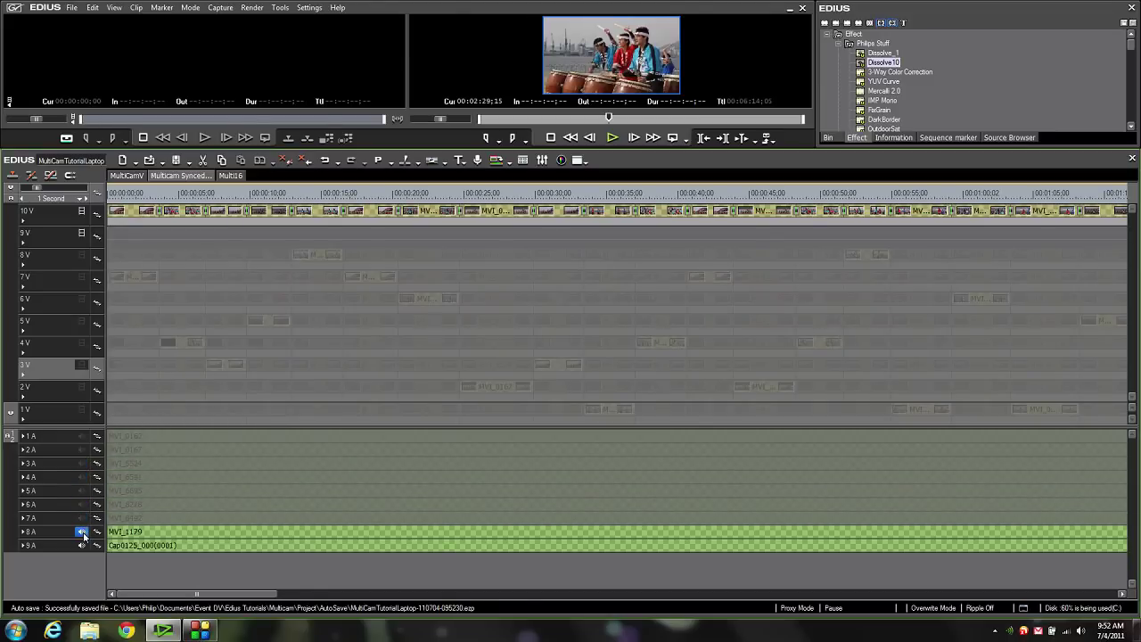
{"action": "left_click", "coordinate": [81, 531]}
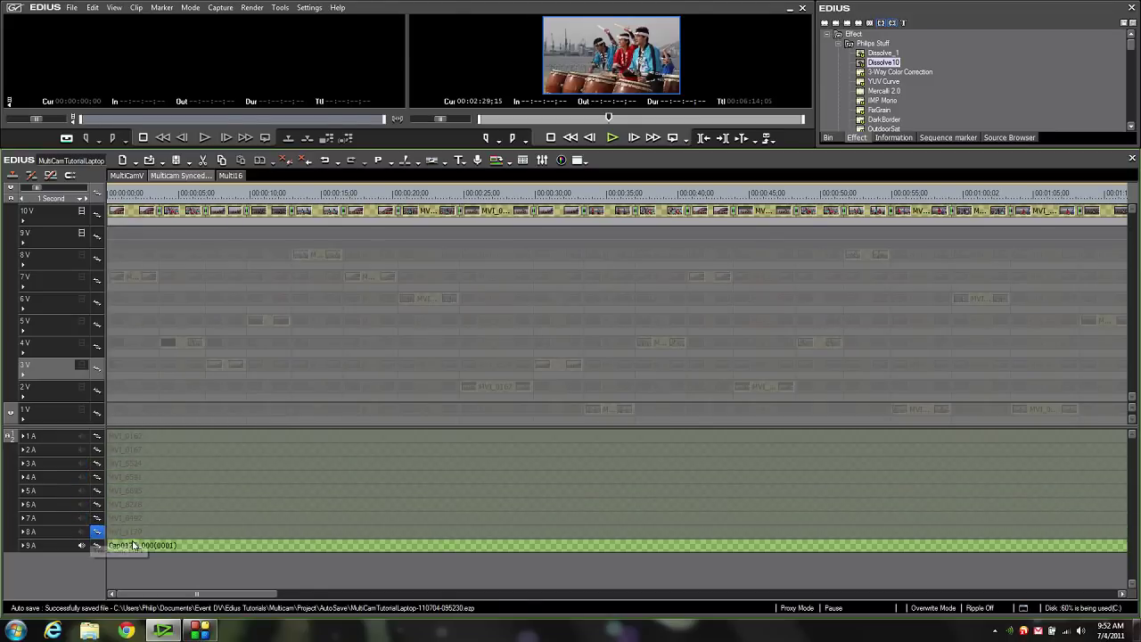
- Play the edit from near the start and expand 9A to show its waveform
{"action": "left_click", "coordinate": [219, 194]}
{"action": "key", "text": "space"}
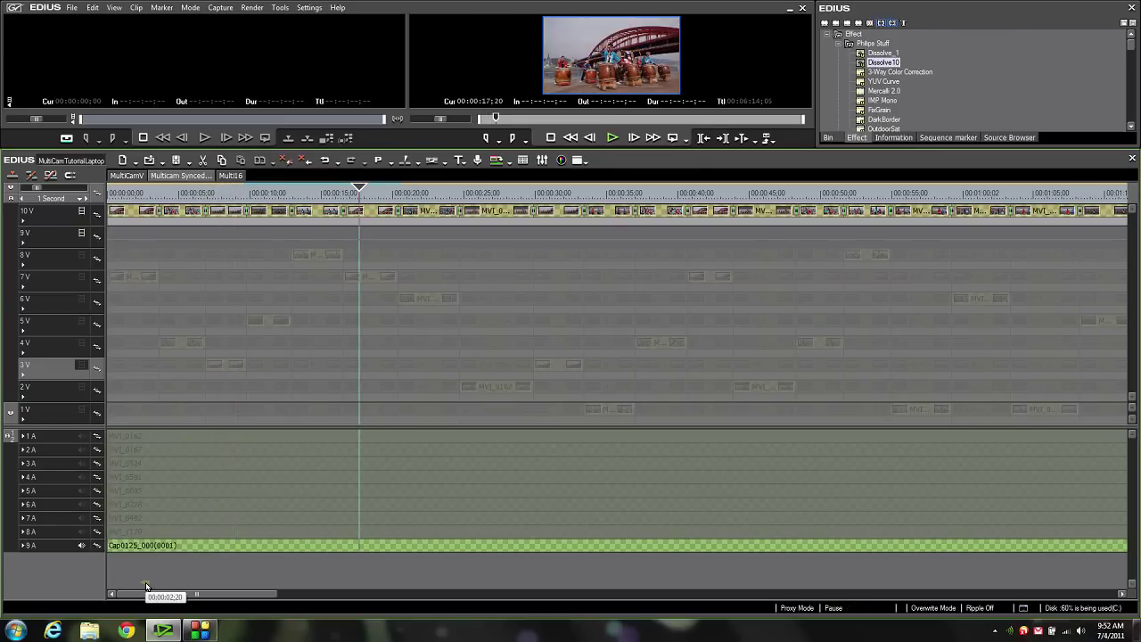
{"action": "left_click", "coordinate": [24, 546]}
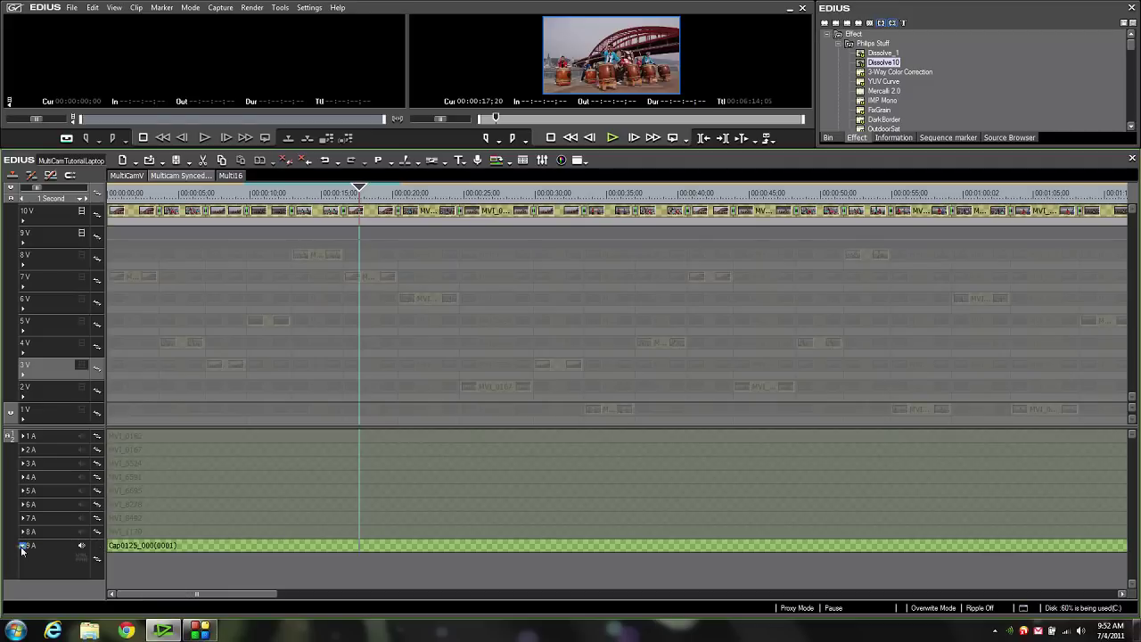